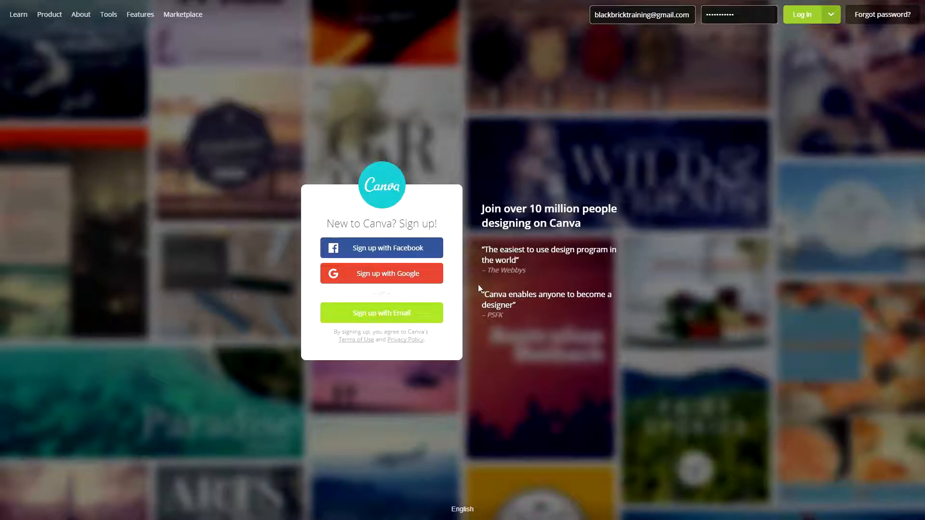
# Log in to the Canva account with the filled-in e-mail and password
pyautogui.click(800, 14)
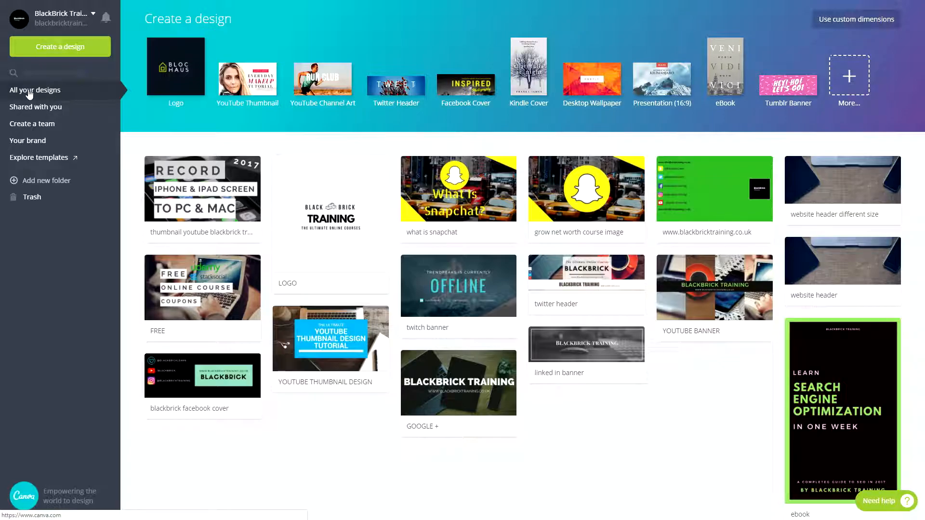
# Look at the account options and the actions available for the first YouTube thumbnail design
pyautogui.click(94, 18)
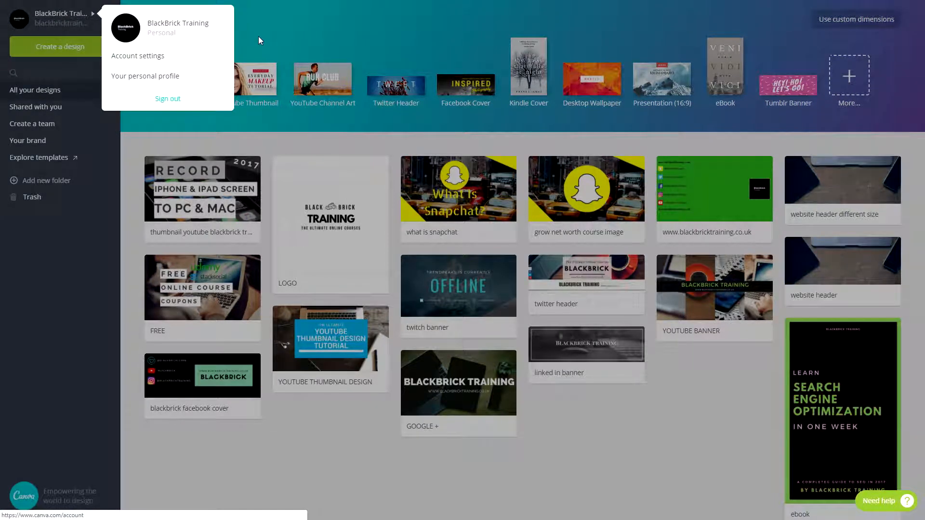
pyautogui.click(72, 50)
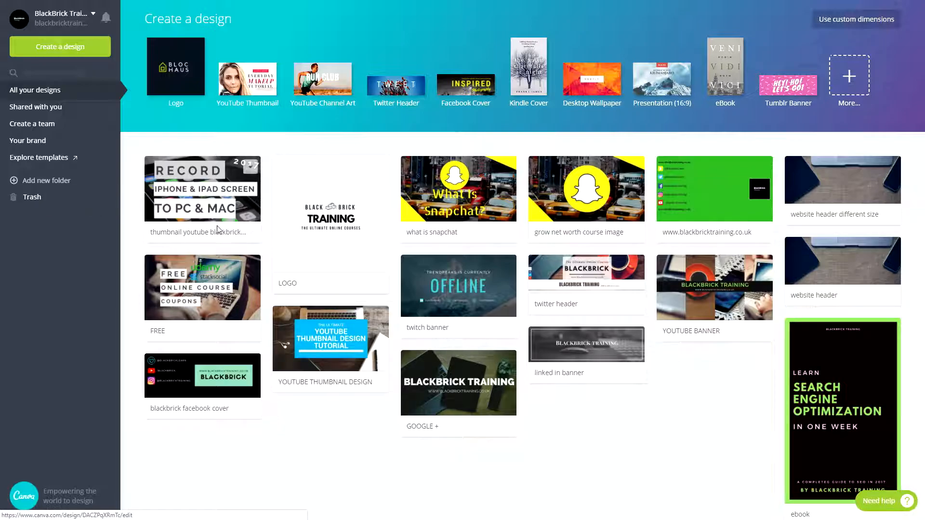
pyautogui.click(249, 168)
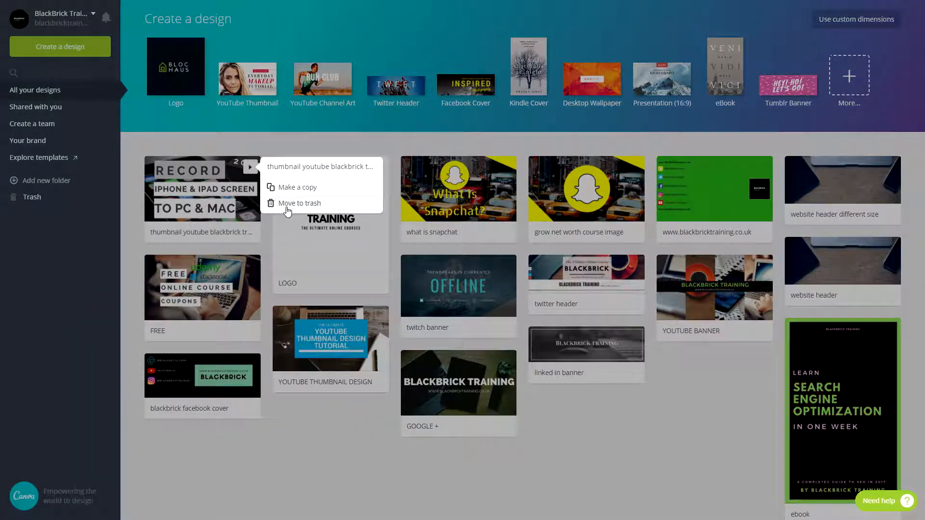
pyautogui.click(672, 445)
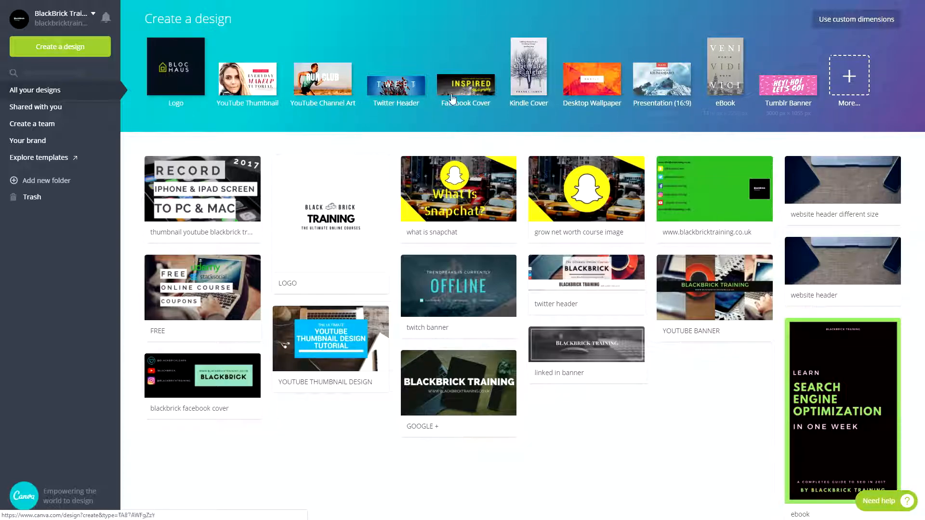
# Browse the full list of design types and create a new YouTube Thumbnail design
pyautogui.click(843, 75)
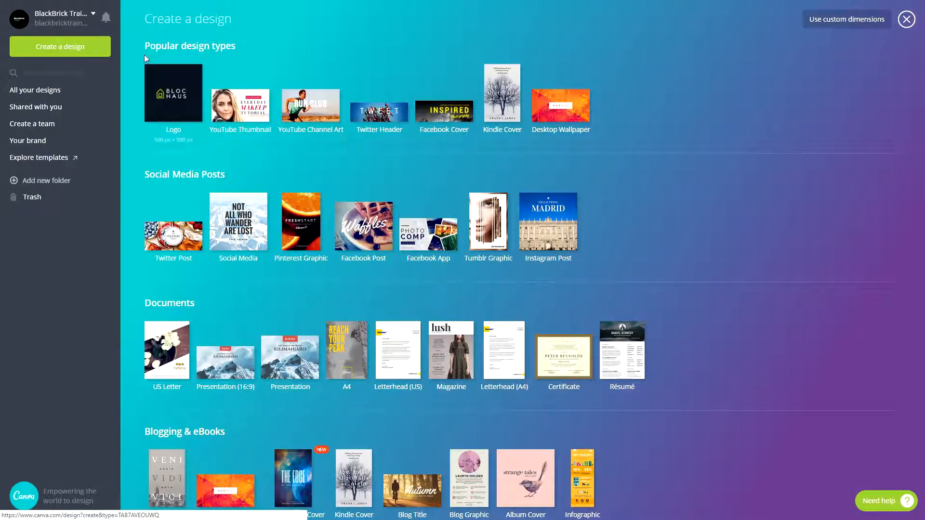
pyautogui.scroll(-4, 192, 113)
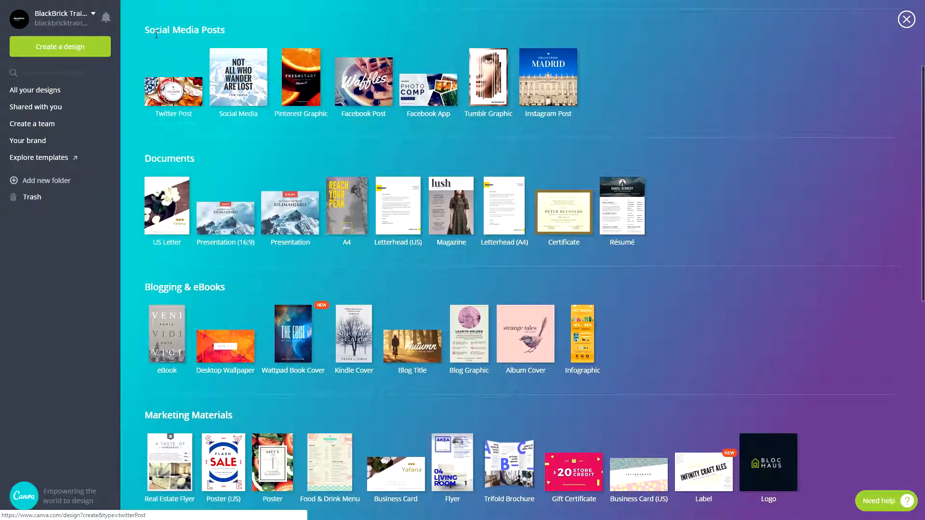
pyautogui.scroll(-1, 181, 123)
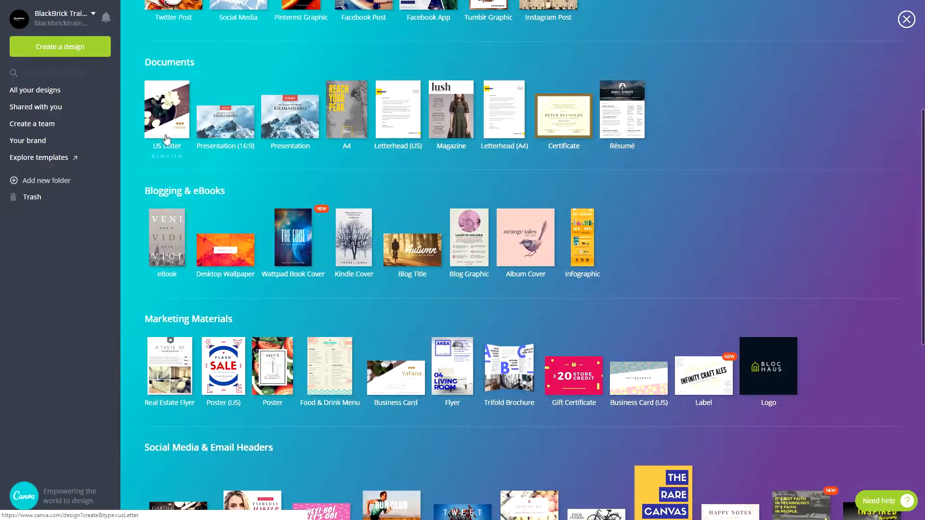
pyautogui.scroll(-2, 170, 84)
pyautogui.scroll(-6, 265, 77)
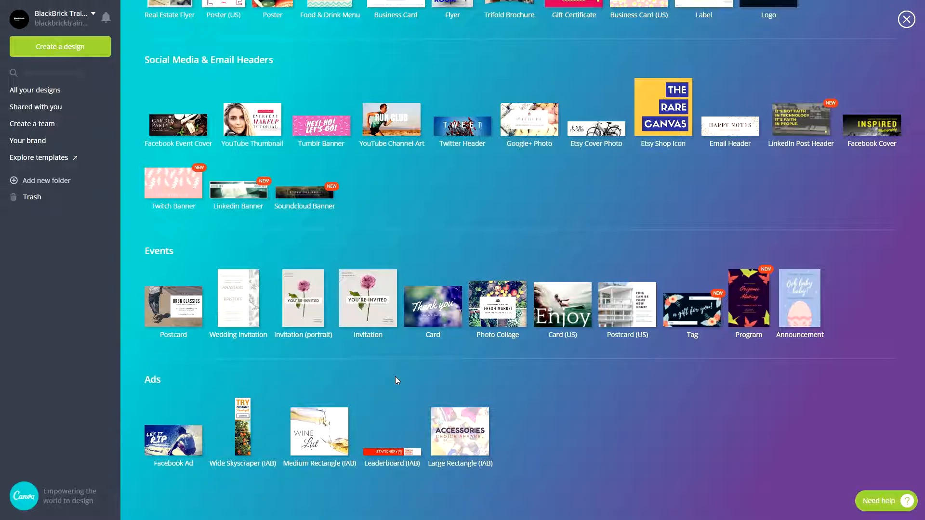
pyautogui.scroll(4, 396, 380)
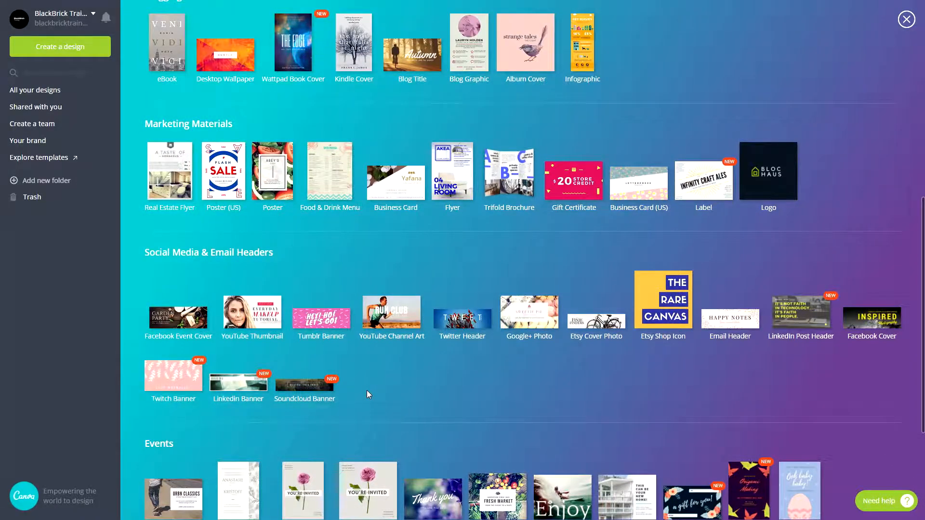
pyautogui.click(266, 319)
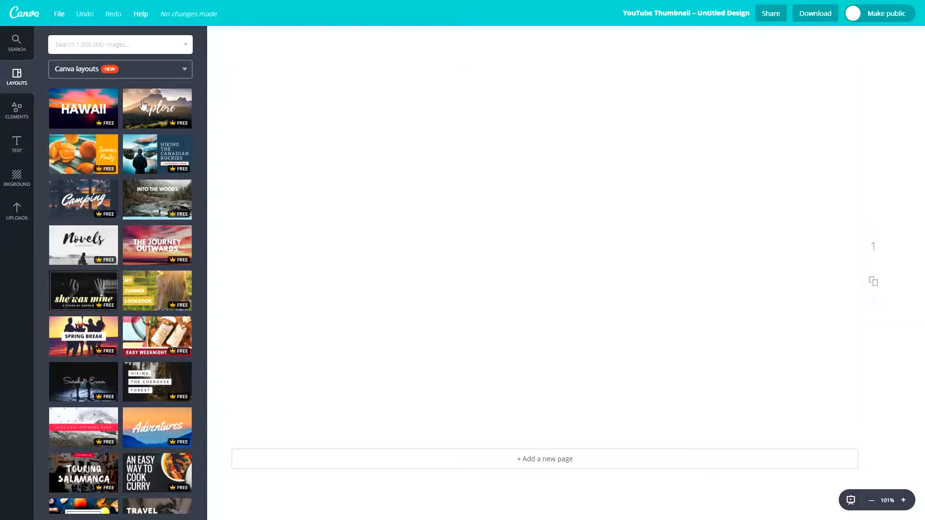
# Try the "explore" mountain layout on the blank page, select its text and undo the layout
pyautogui.click(173, 115)
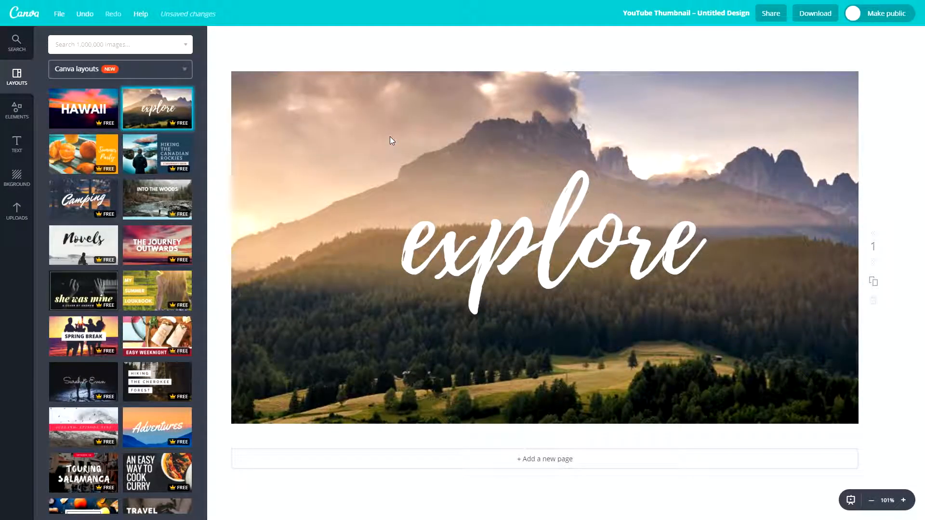
pyautogui.click(494, 265)
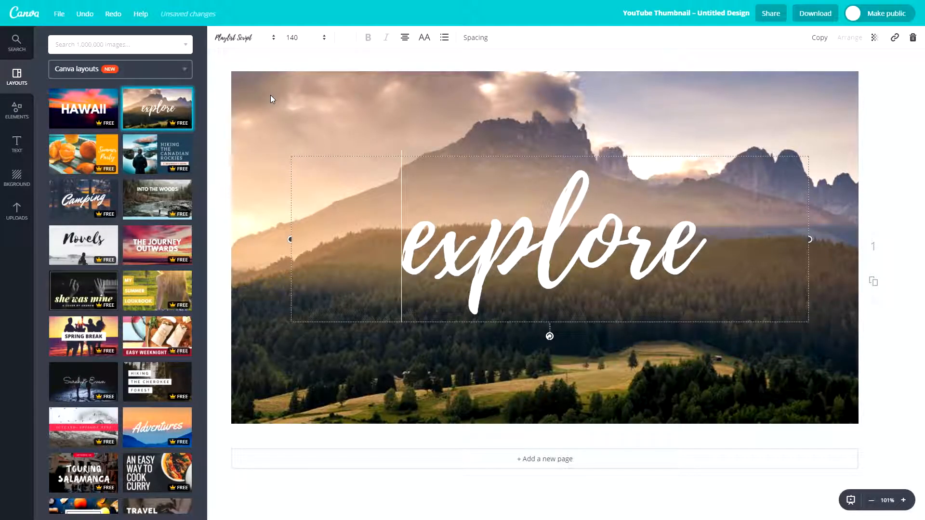
pyautogui.hotkey('ctrl', 'z')
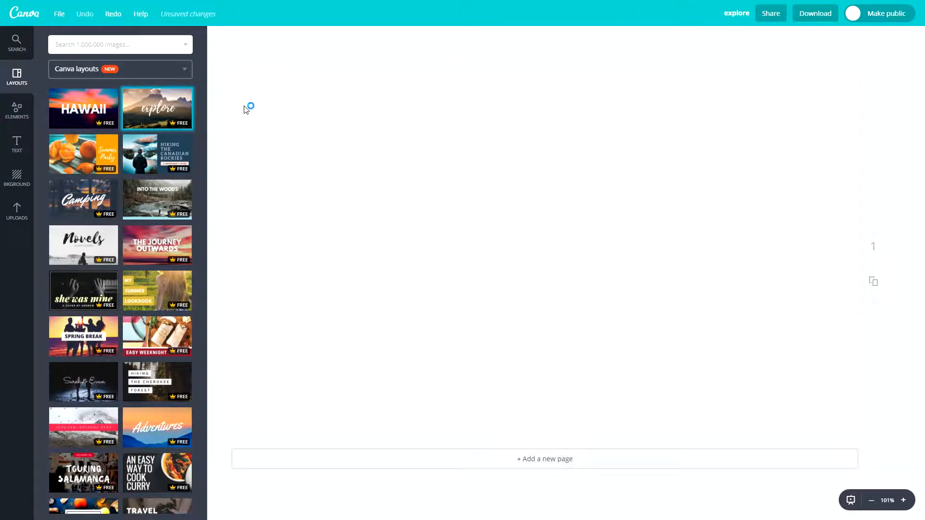
# Check the file options, then redo the "explore" layout and undo it again
pyautogui.click(58, 17)
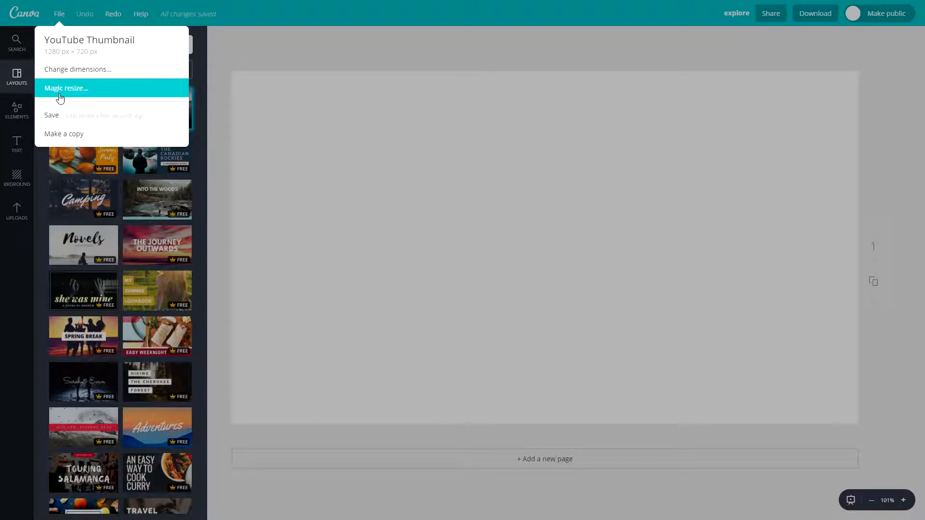
pyautogui.click(55, 9)
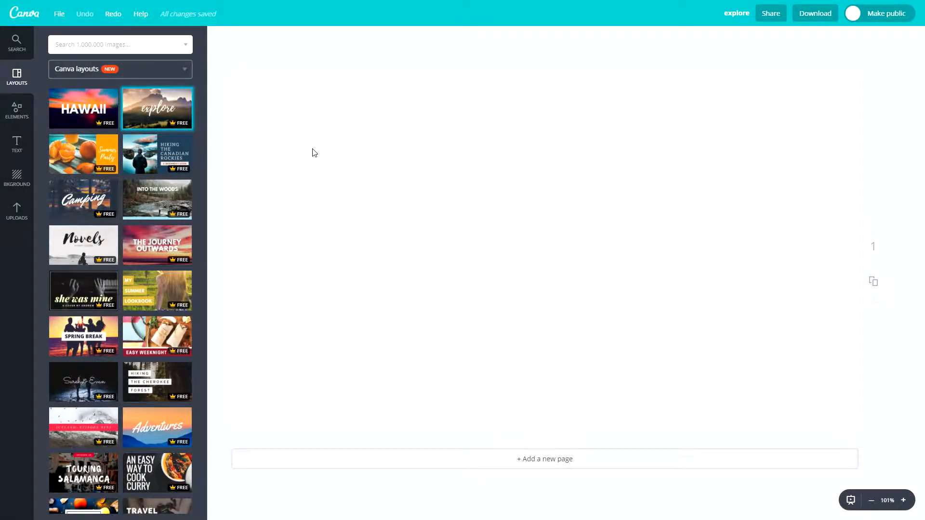
pyautogui.click(112, 14)
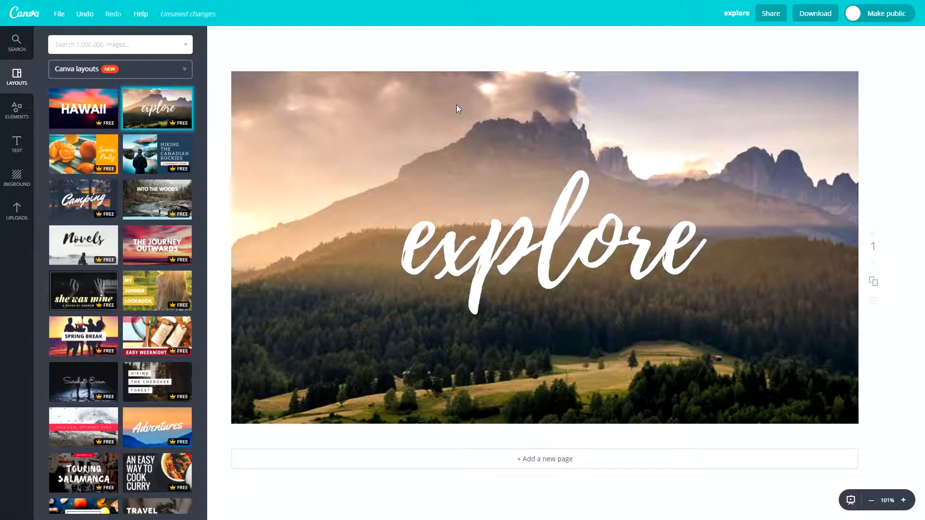
pyautogui.click(80, 15)
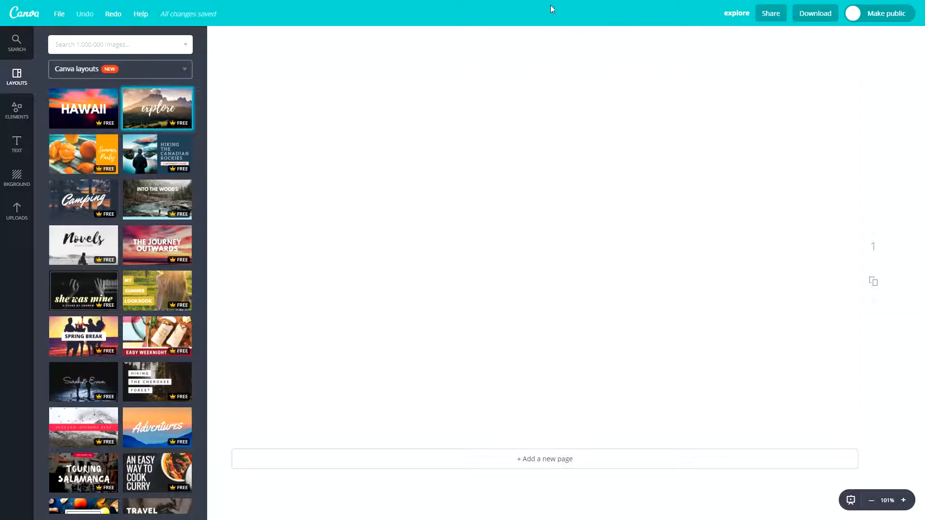
# Rename the design to "test file"
pyautogui.click(735, 13)
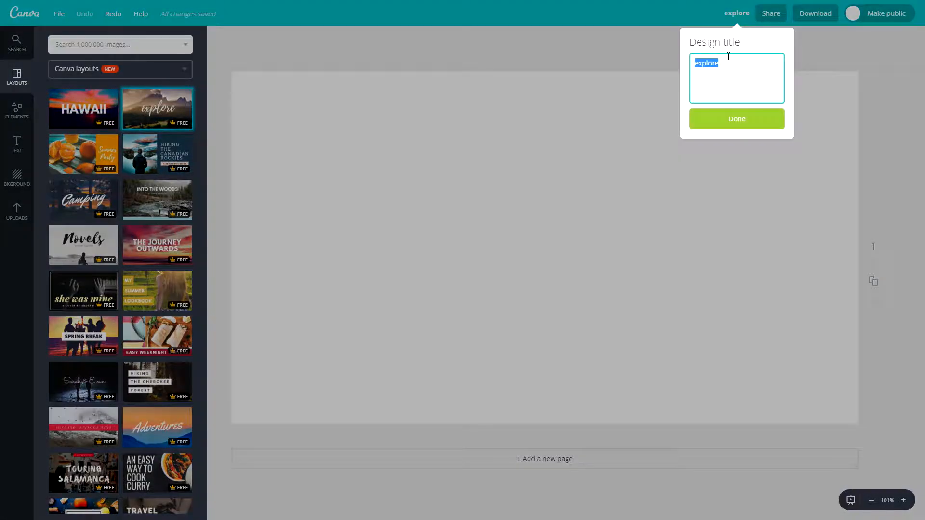
pyautogui.write('test file')
pyautogui.press('Return')
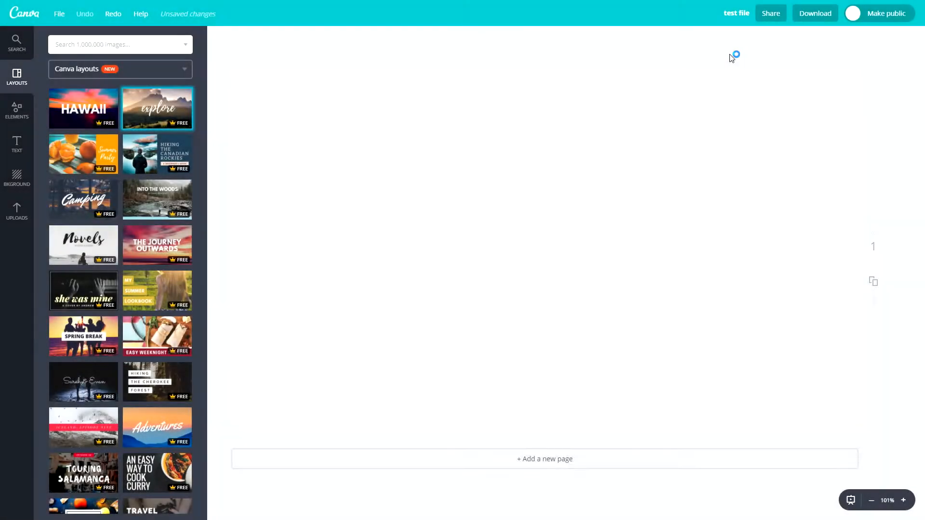
# Review the sharing options for social media, link and embedding, and close them without sharing
pyautogui.click(771, 14)
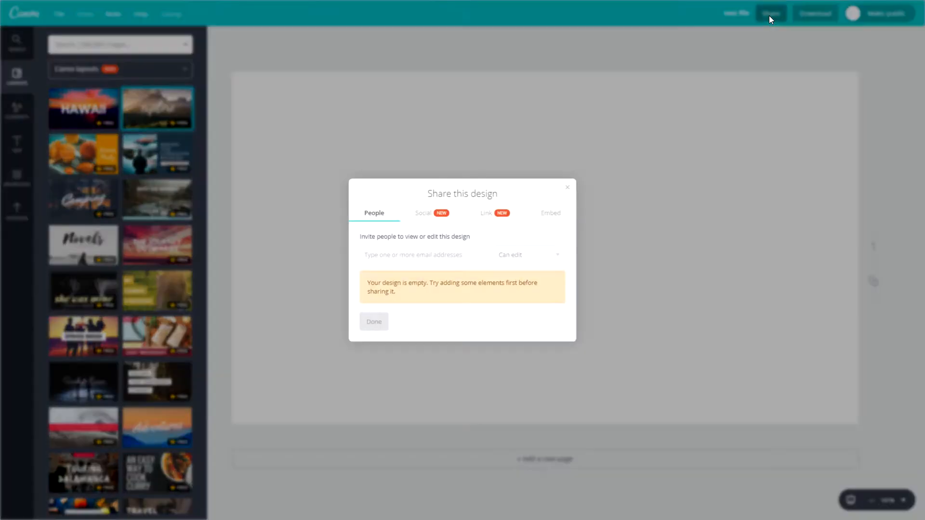
pyautogui.click(419, 208)
pyautogui.click(495, 208)
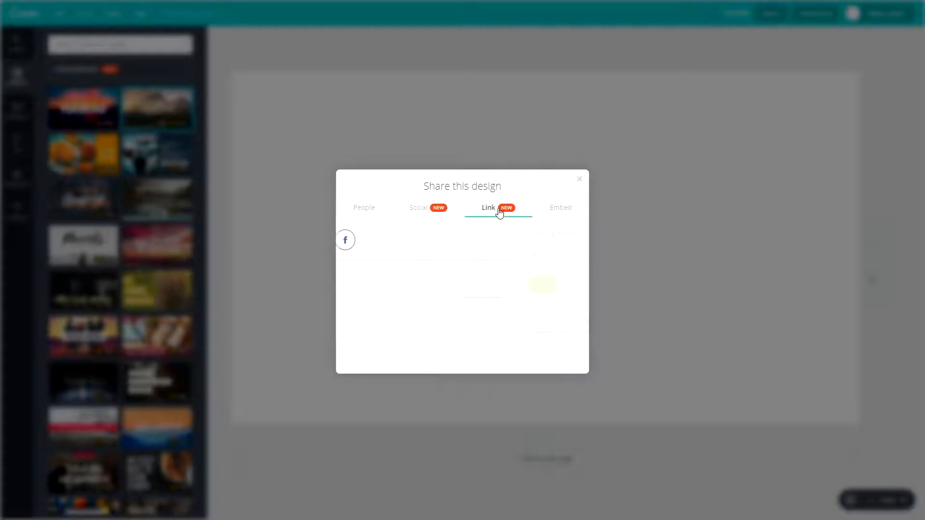
pyautogui.click(559, 211)
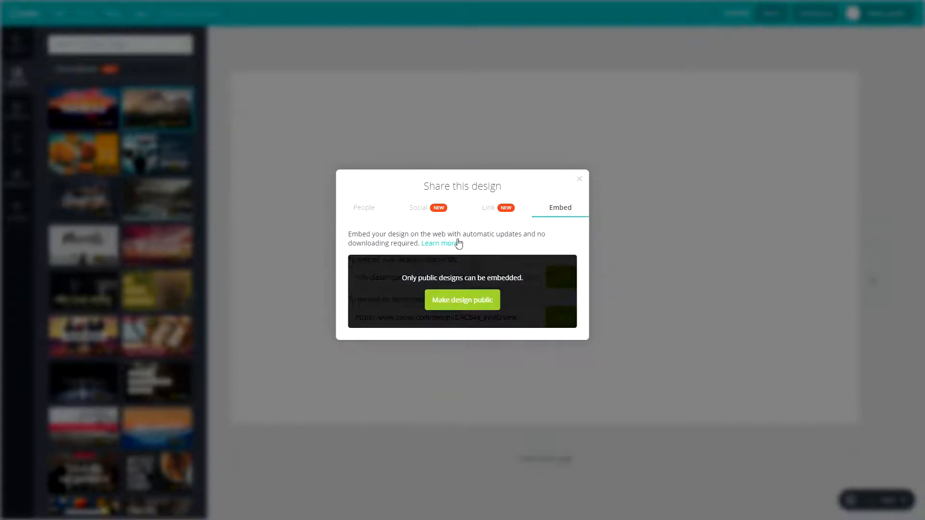
pyautogui.click(580, 179)
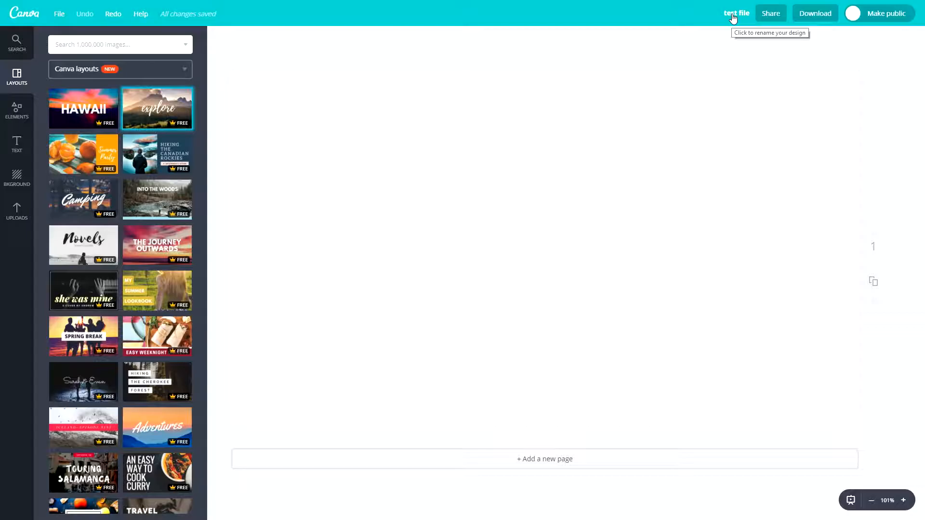
# Restore the "explore" layout on the empty page and look at the file types offered for download
pyautogui.click(810, 13)
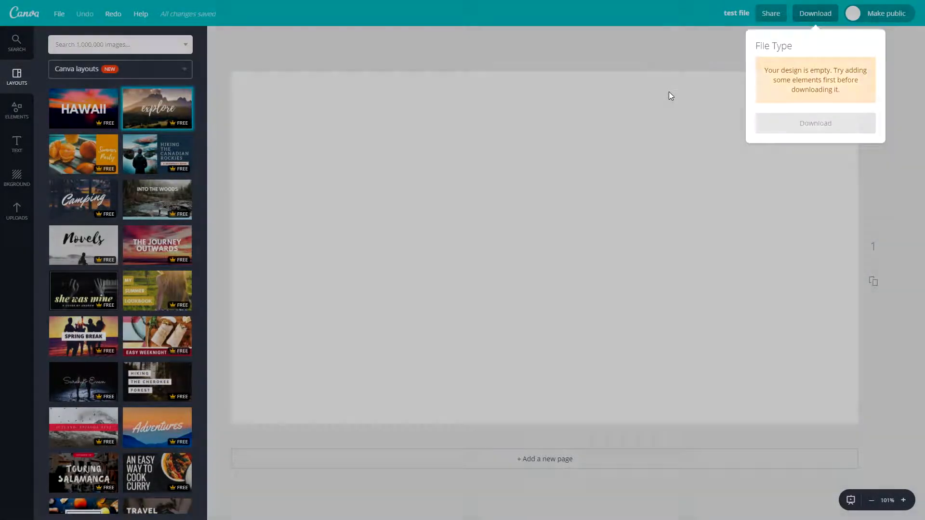
pyautogui.click(669, 91)
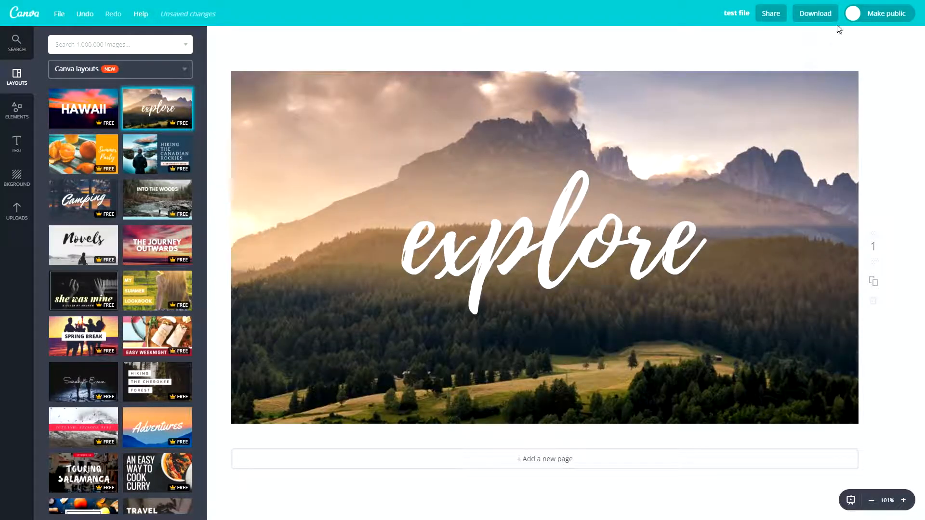
pyautogui.click(815, 13)
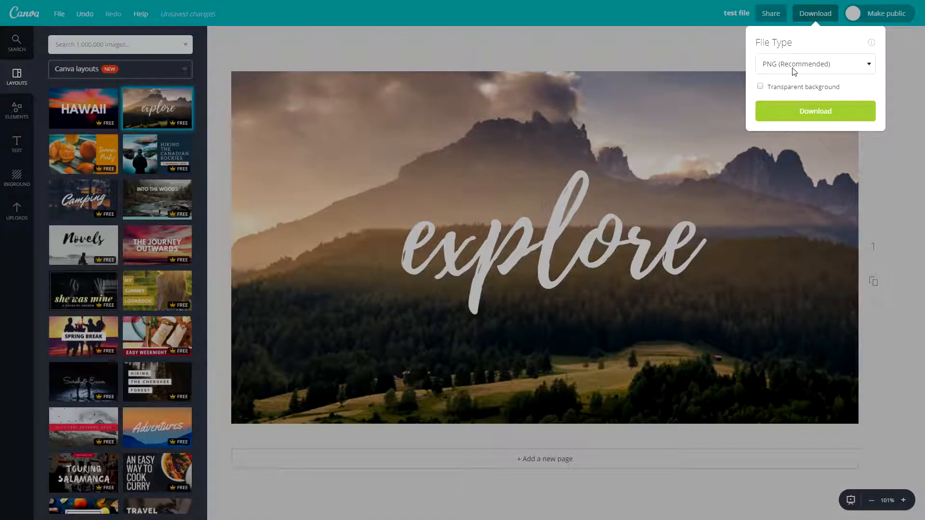
pyautogui.click(793, 70)
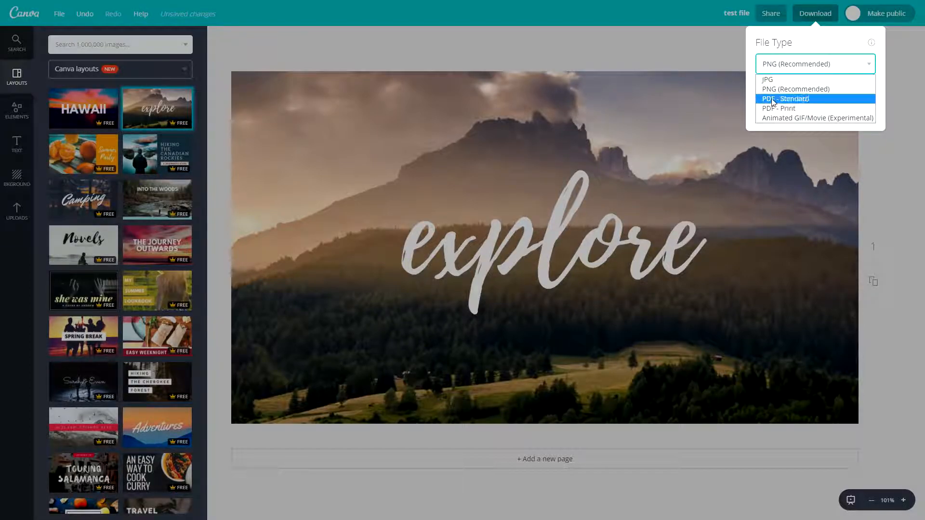
pyautogui.click(660, 59)
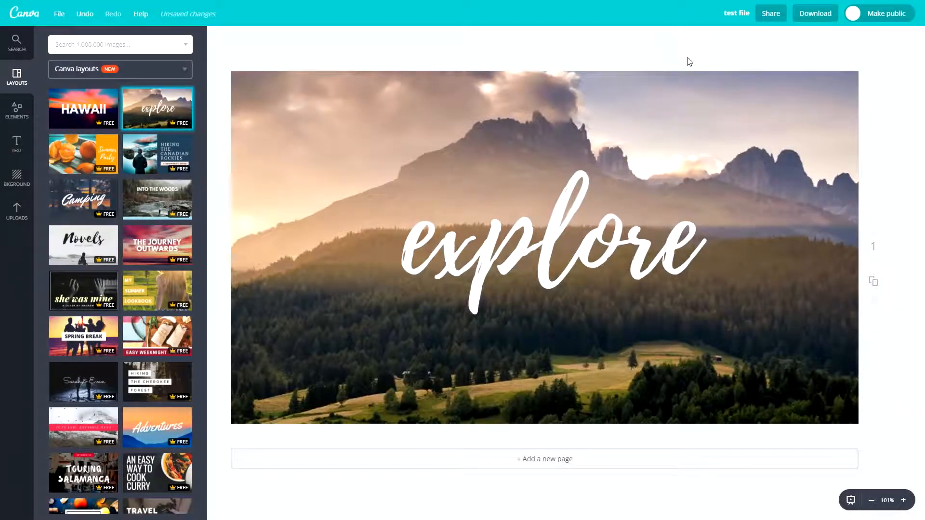
# Make the design public and switch it back to private
pyautogui.click(855, 14)
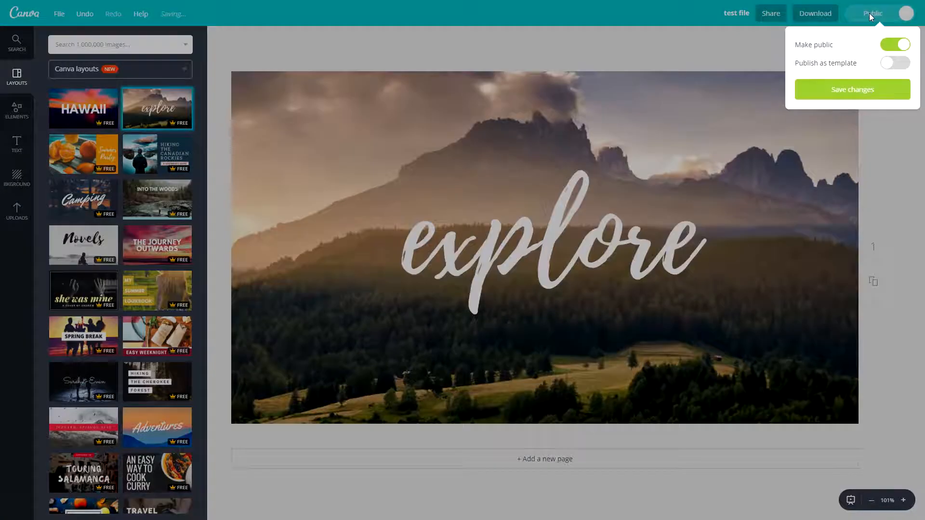
pyautogui.click(904, 15)
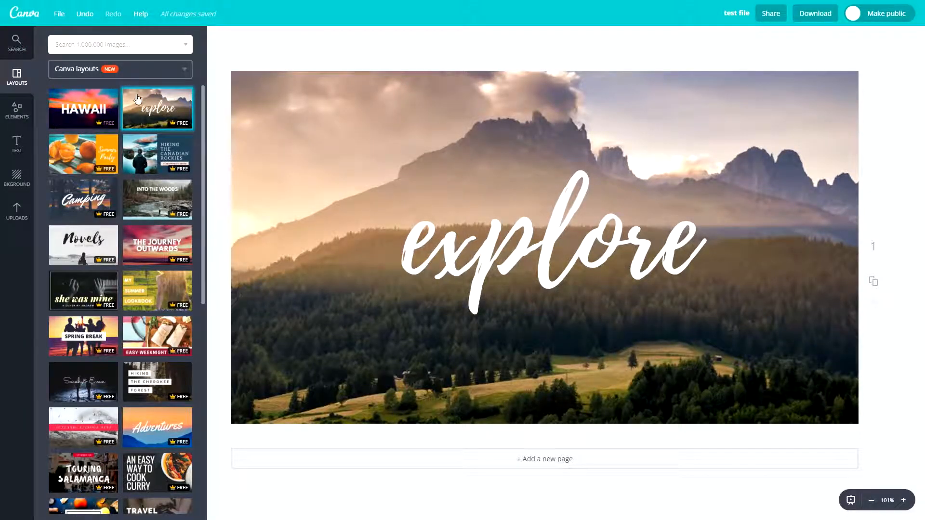
# Browse the Canva layouts and apply the "How to Cook Really Yummy Burgers" layout to the page
pyautogui.scroll(-4, 104, 280)
pyautogui.scroll(-12, 104, 279)
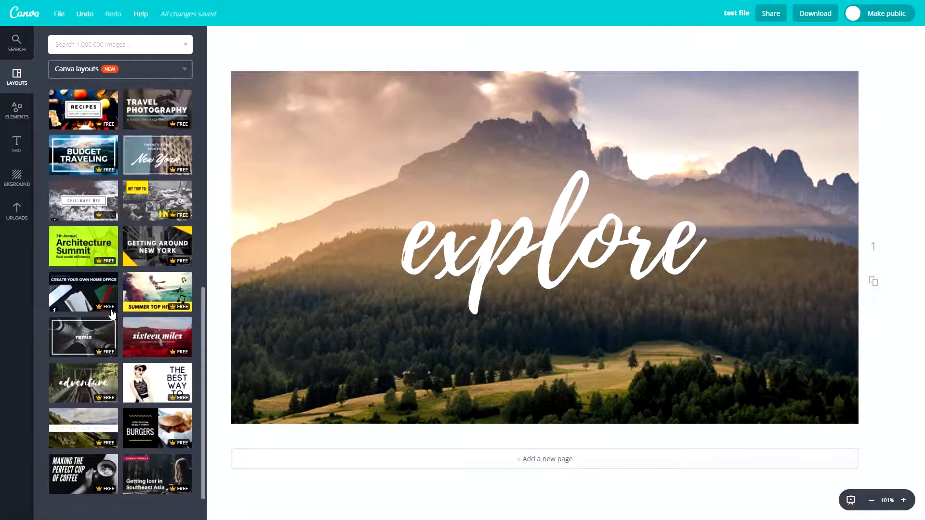
pyautogui.scroll(-1, 128, 298)
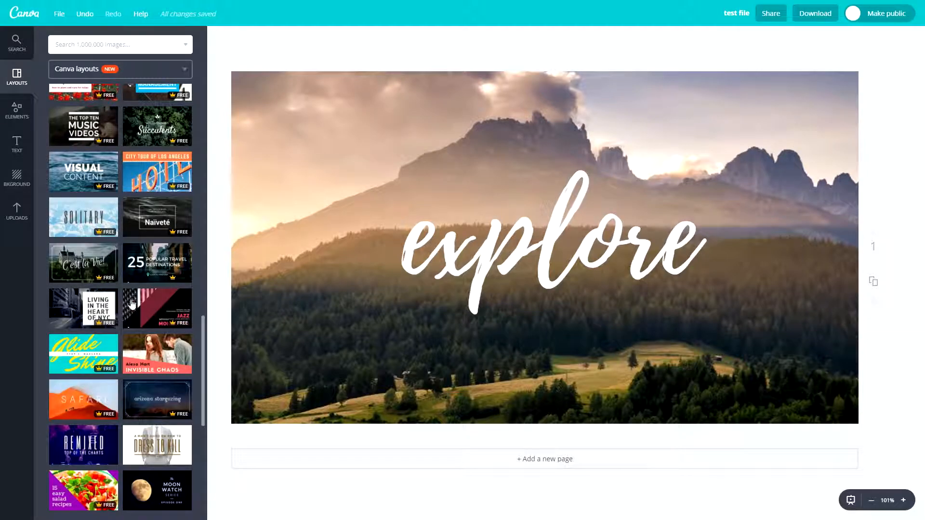
pyautogui.scroll(13, 122, 274)
pyautogui.scroll(2, 116, 250)
pyautogui.scroll(-12, 131, 226)
pyautogui.click(149, 203)
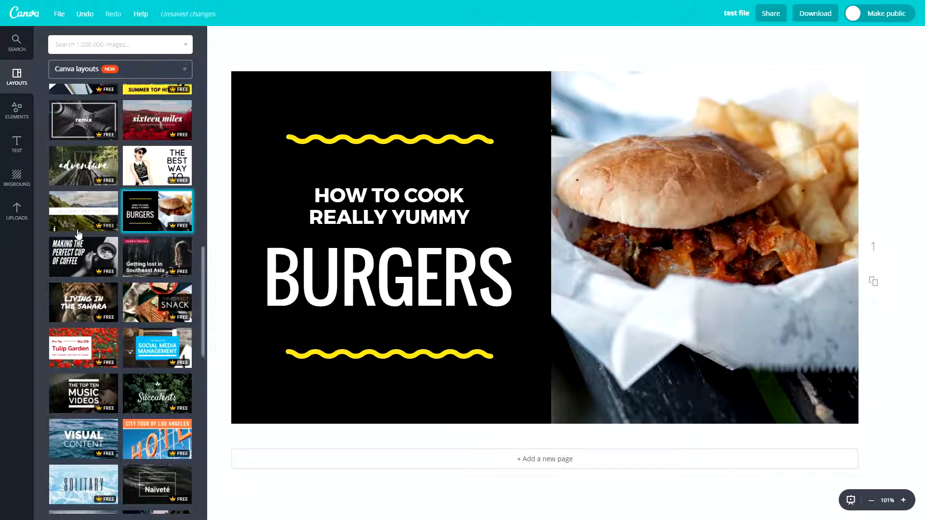
pyautogui.scroll(7, 144, 233)
pyautogui.scroll(6, 147, 264)
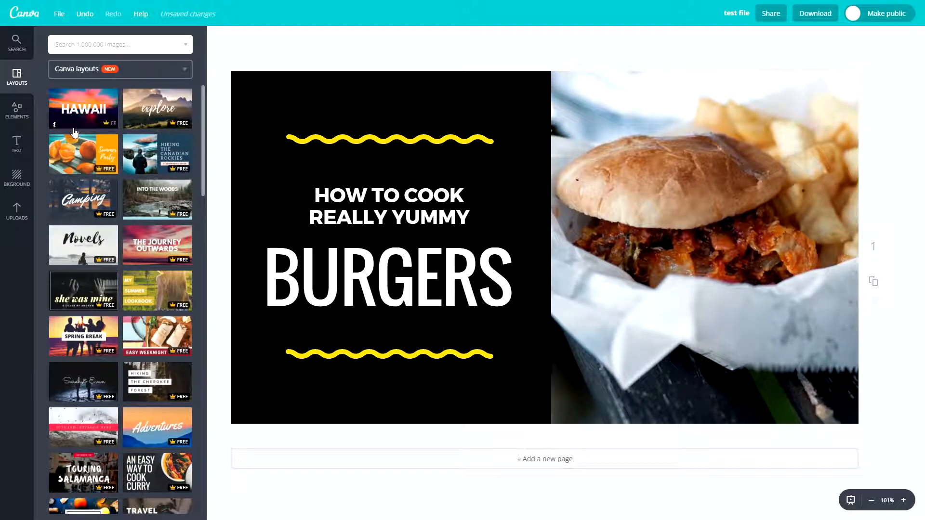
# Search the image library for "iphone" and look through the photo and illustration results
pyautogui.click(23, 48)
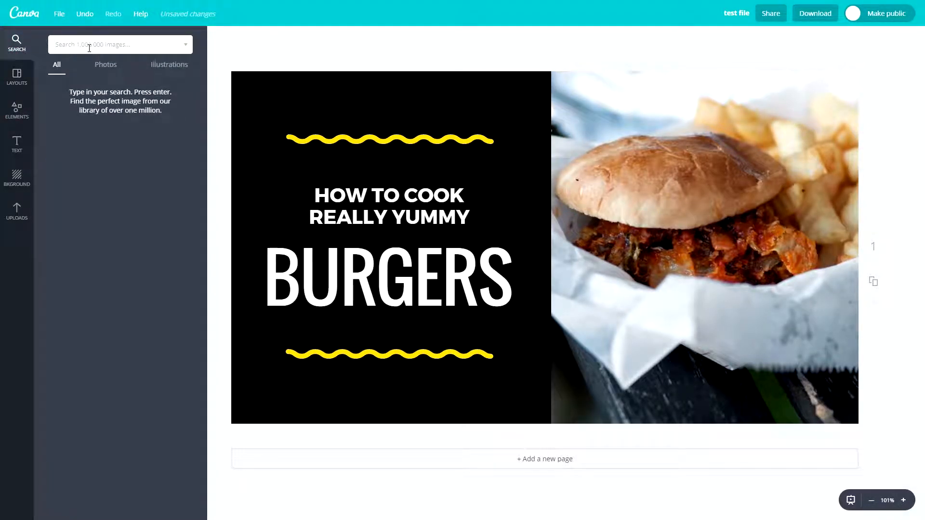
pyautogui.write('iphone')
pyautogui.press('Return')
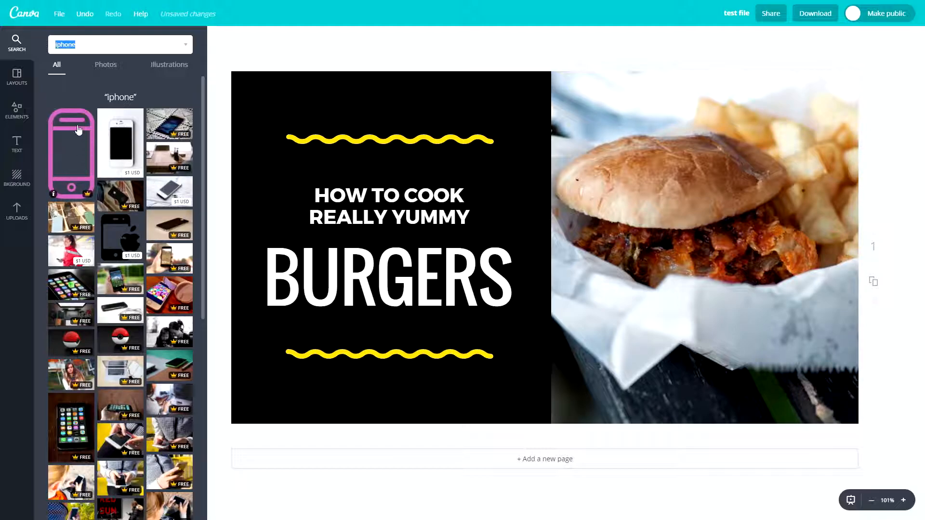
pyautogui.click(105, 65)
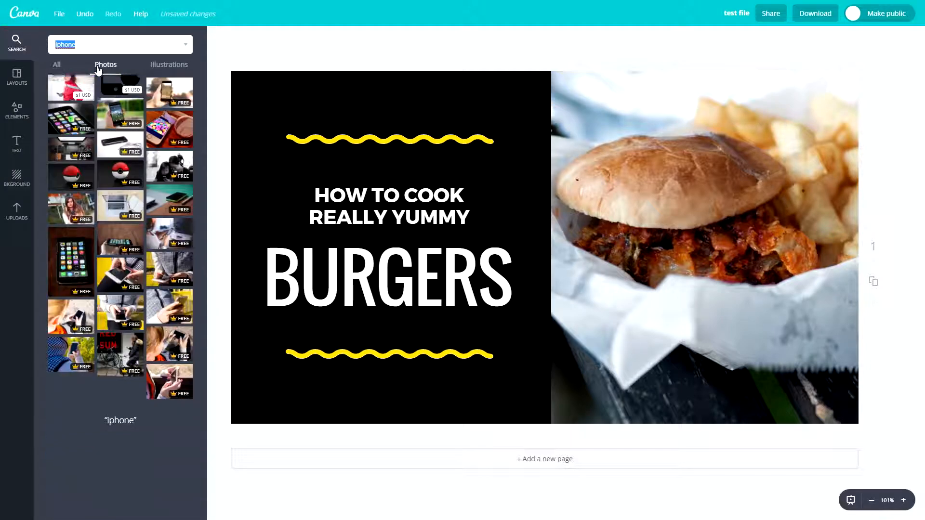
pyautogui.click(168, 65)
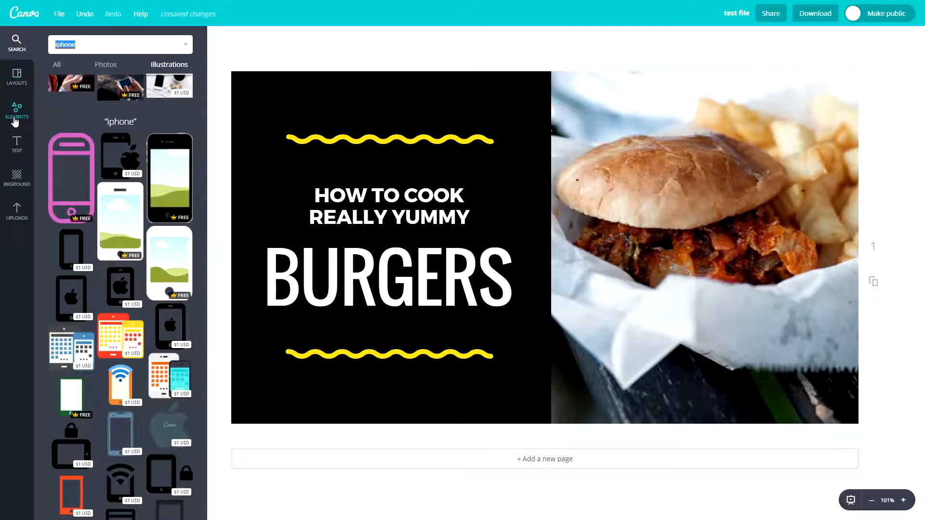
pyautogui.scroll(-7, 112, 199)
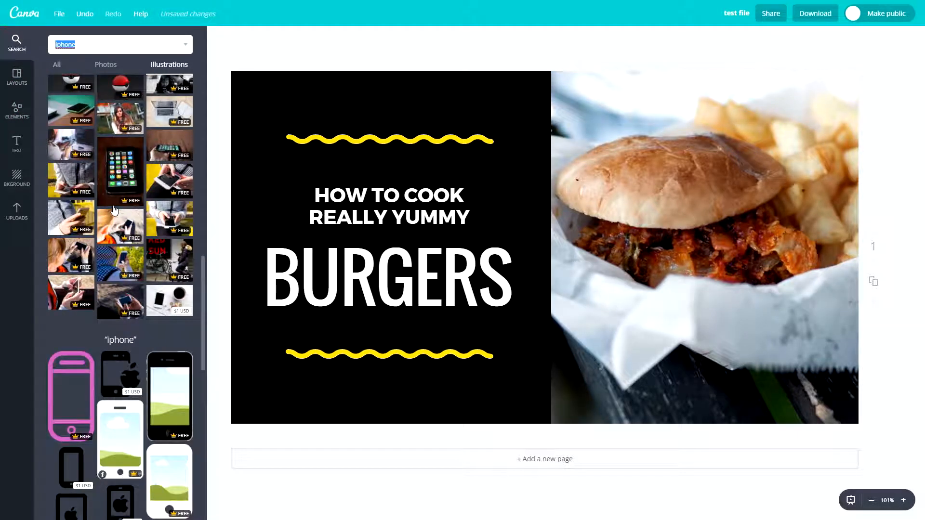
# Look over the full range of element categories, down to Wedding
pyautogui.click(17, 110)
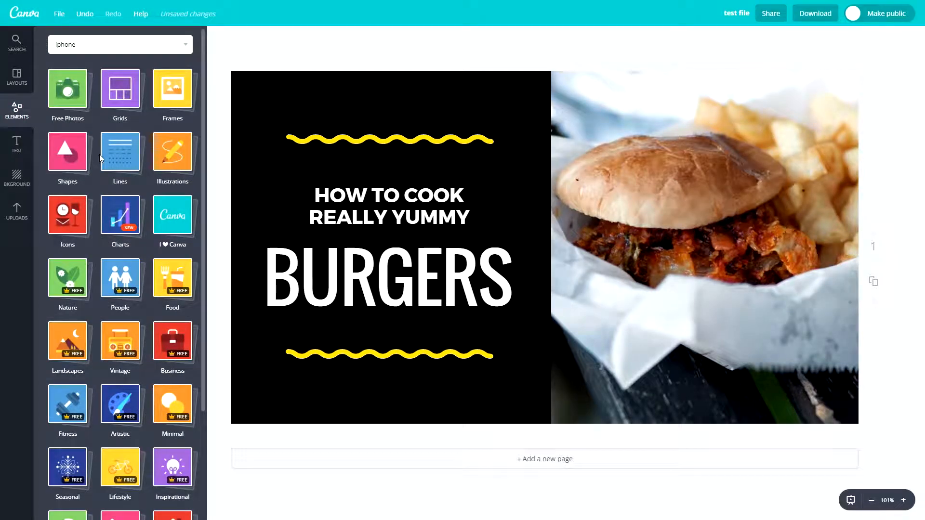
pyautogui.scroll(-3, 116, 289)
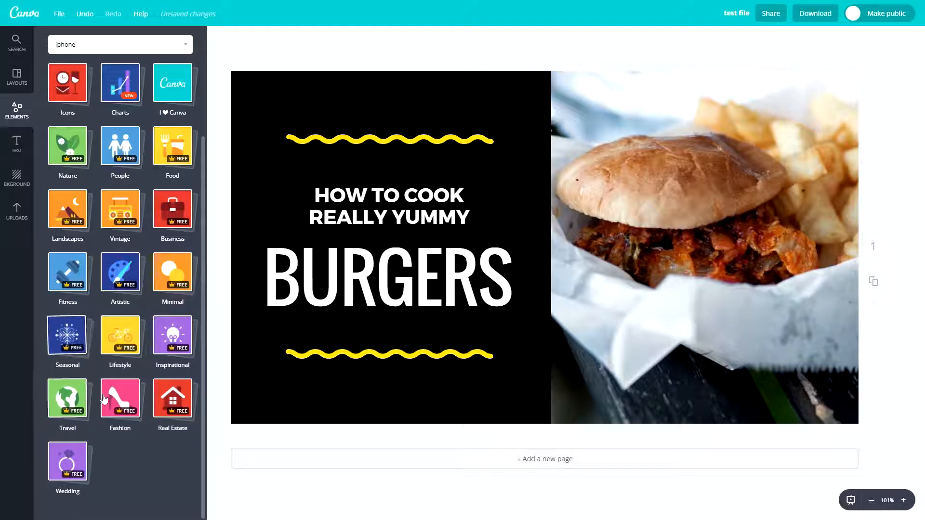
pyautogui.scroll(2, 113, 346)
pyautogui.scroll(1, 113, 346)
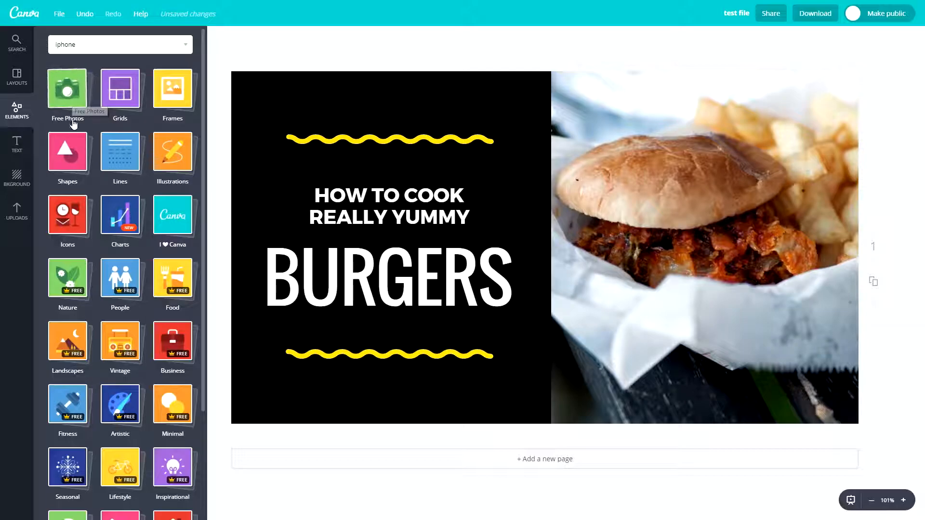
# Look at the Free Photos, Grids and Frames element collections and close each one
pyautogui.click(70, 100)
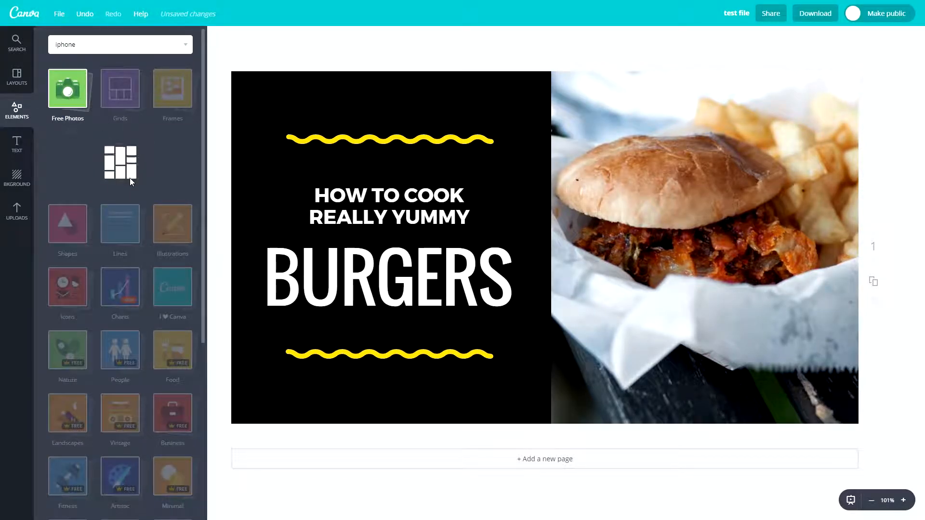
pyautogui.click(60, 97)
pyautogui.click(120, 94)
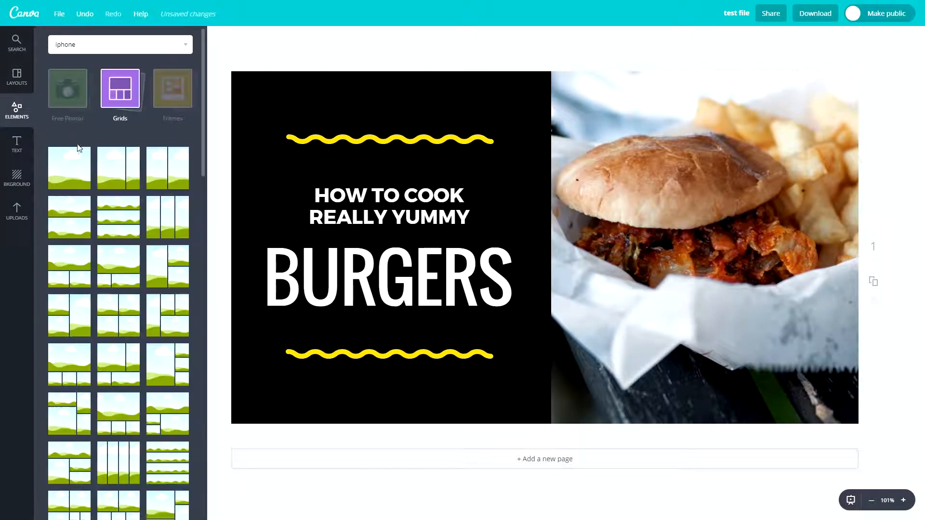
pyautogui.click(120, 93)
pyautogui.click(163, 98)
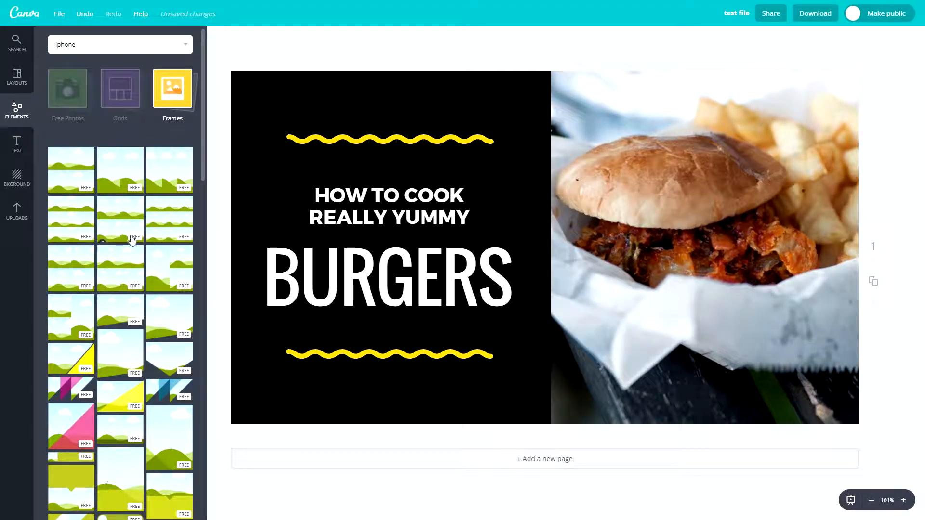
pyautogui.click(178, 104)
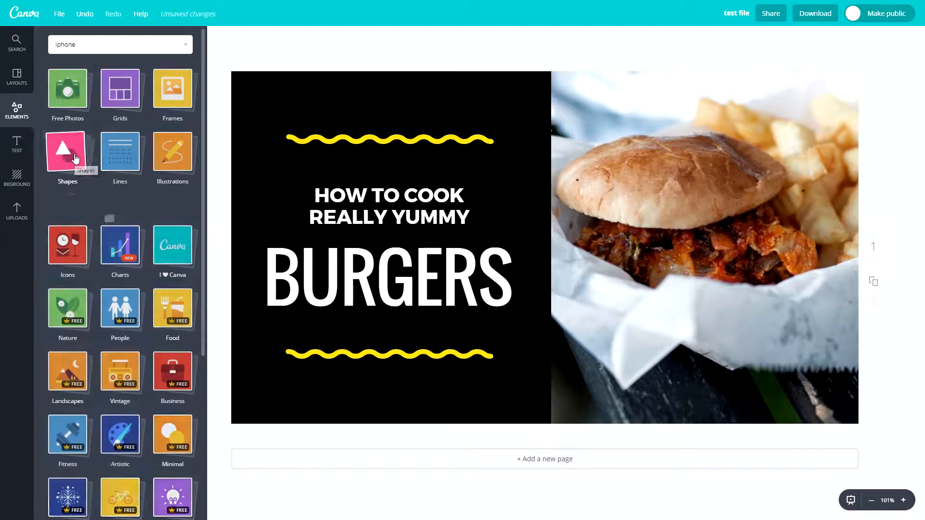
# Look through the Shapes and Lines element collections and close them
pyautogui.click(76, 159)
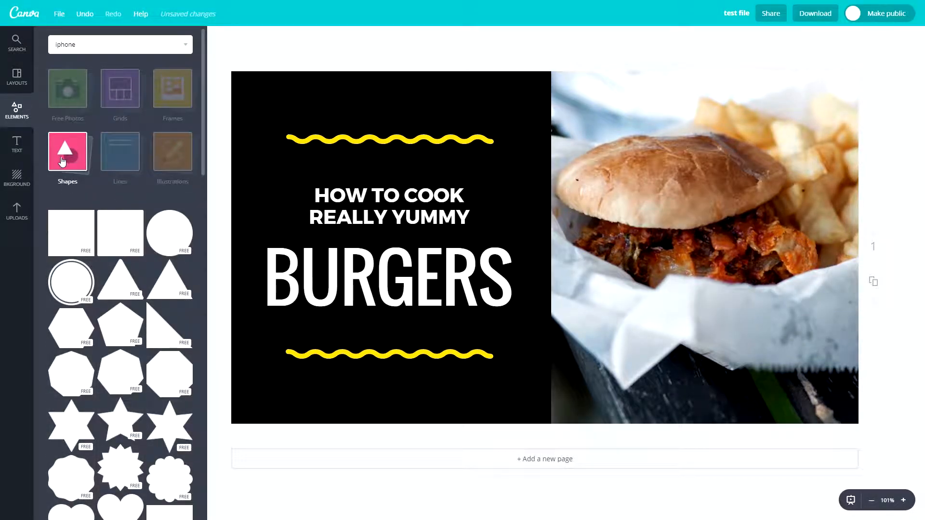
pyautogui.click(62, 165)
pyautogui.click(120, 152)
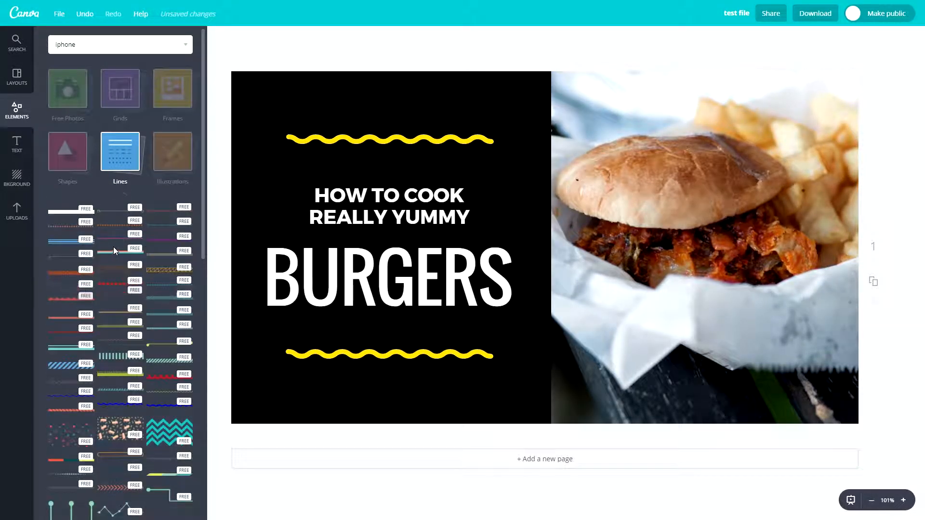
pyautogui.scroll(-3, 137, 270)
pyautogui.scroll(3, 130, 278)
pyautogui.scroll(-2, 131, 272)
pyautogui.scroll(2, 130, 269)
pyautogui.click(125, 175)
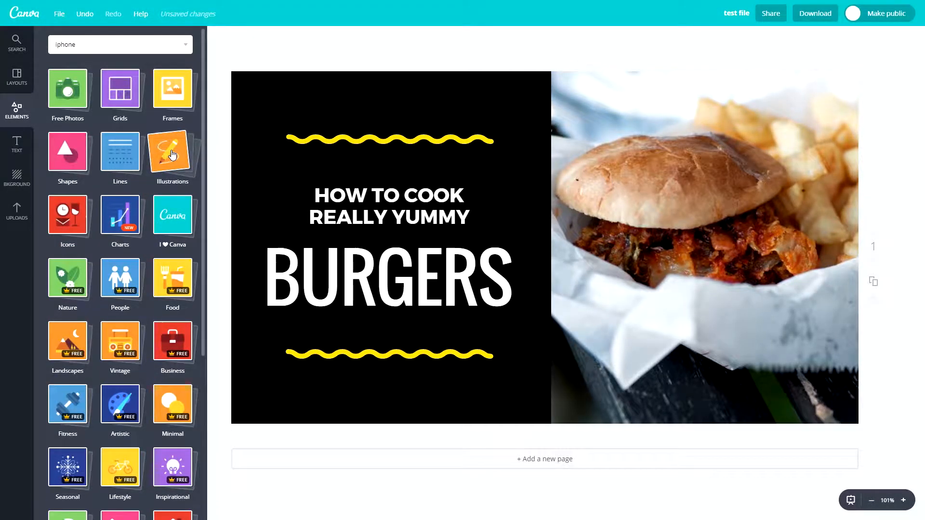
# Browse the Illustrations element collection and close it
pyautogui.click(166, 161)
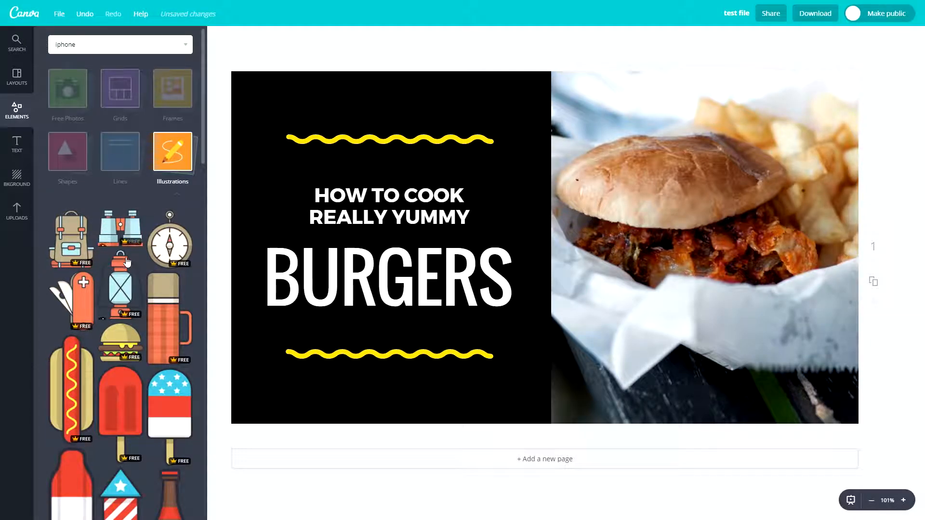
pyautogui.scroll(-5, 127, 260)
pyautogui.scroll(-12, 128, 260)
pyautogui.scroll(18, 123, 253)
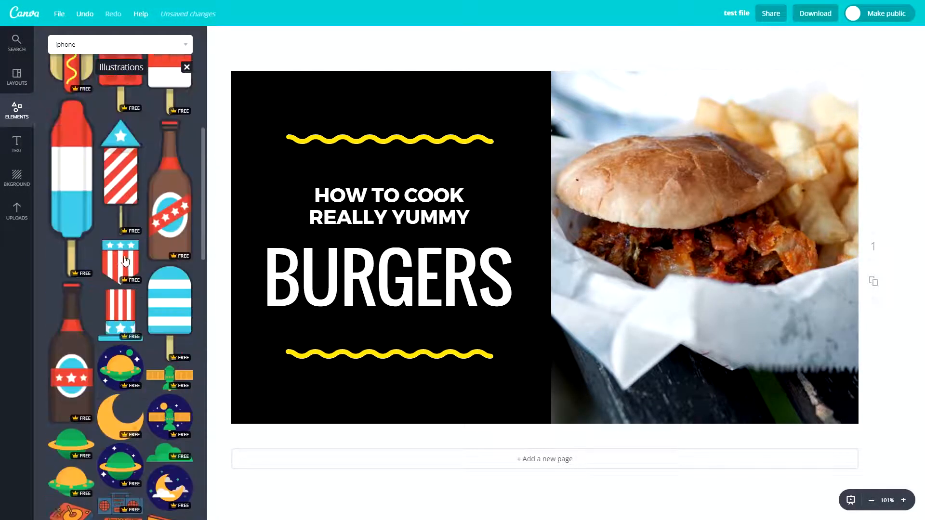
pyautogui.click(187, 152)
# Browse the whole Icons element collection and close it
pyautogui.click(66, 219)
pyautogui.scroll(-10, 115, 398)
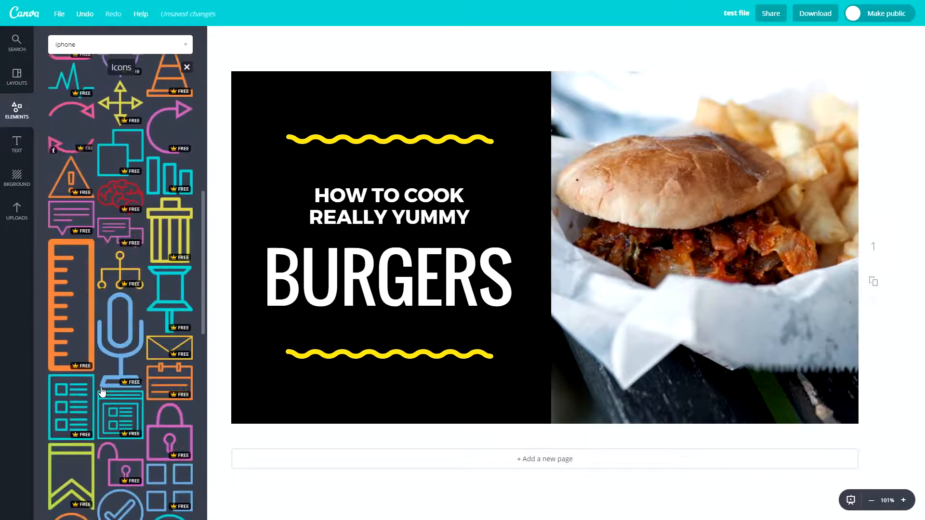
pyautogui.scroll(10, 115, 398)
pyautogui.scroll(-15, 77, 408)
pyautogui.scroll(-15, 112, 278)
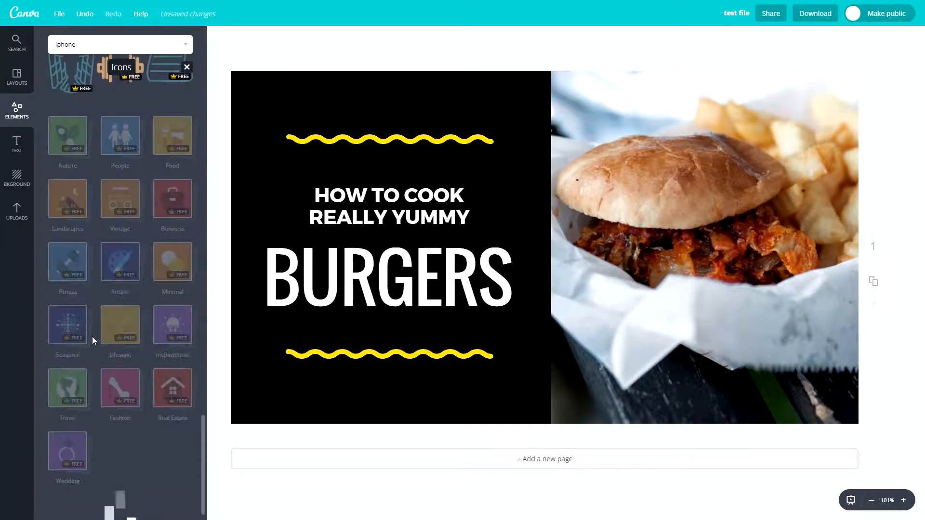
pyautogui.scroll(20, 112, 278)
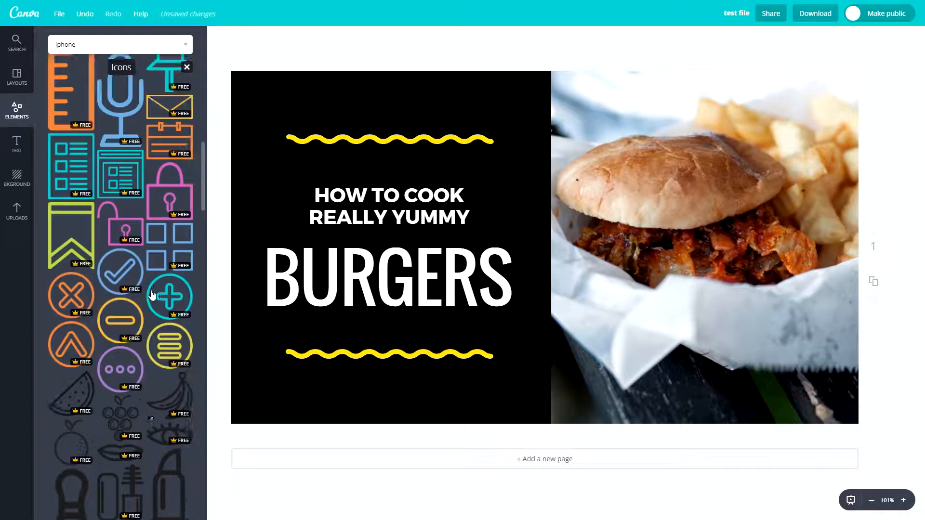
pyautogui.scroll(1, 73, 279)
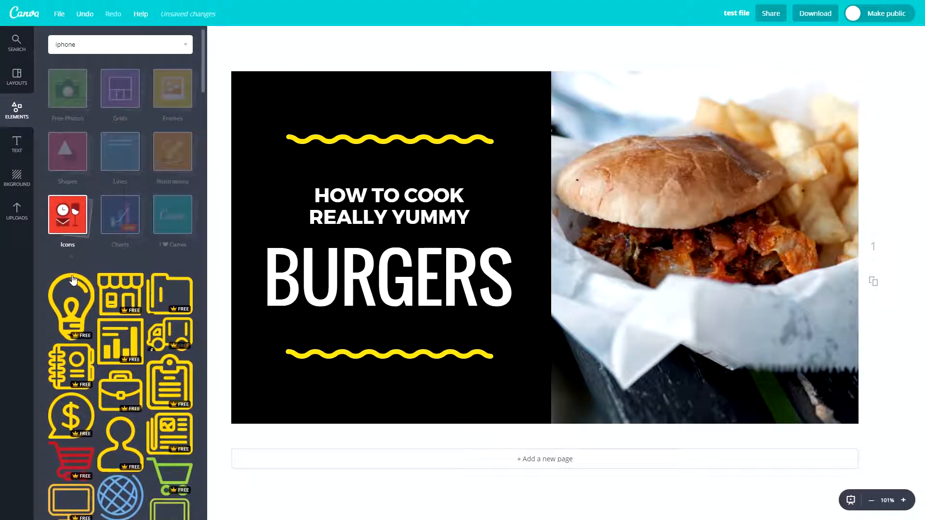
pyautogui.click(73, 219)
# Try out the blue gradient bar chart from the Charts collection, view its data table, and delete it from the page
pyautogui.click(112, 217)
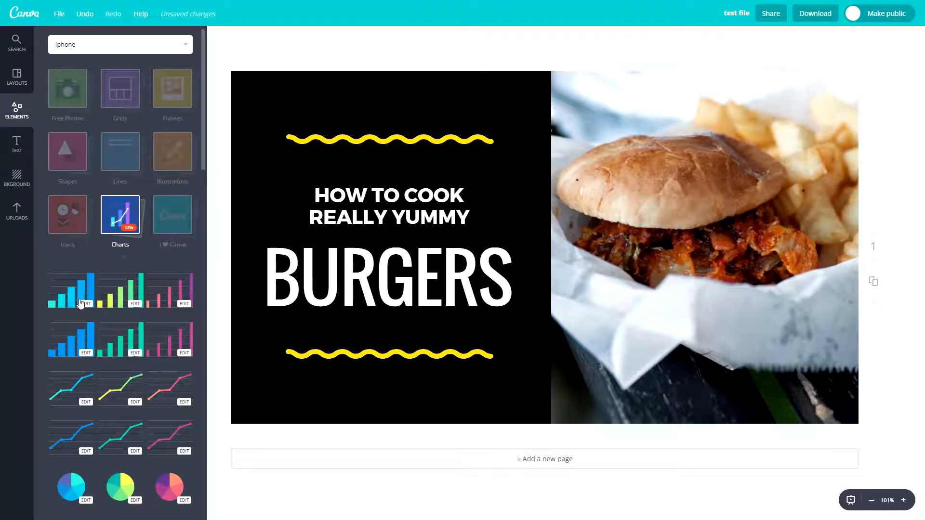
pyautogui.click(83, 302)
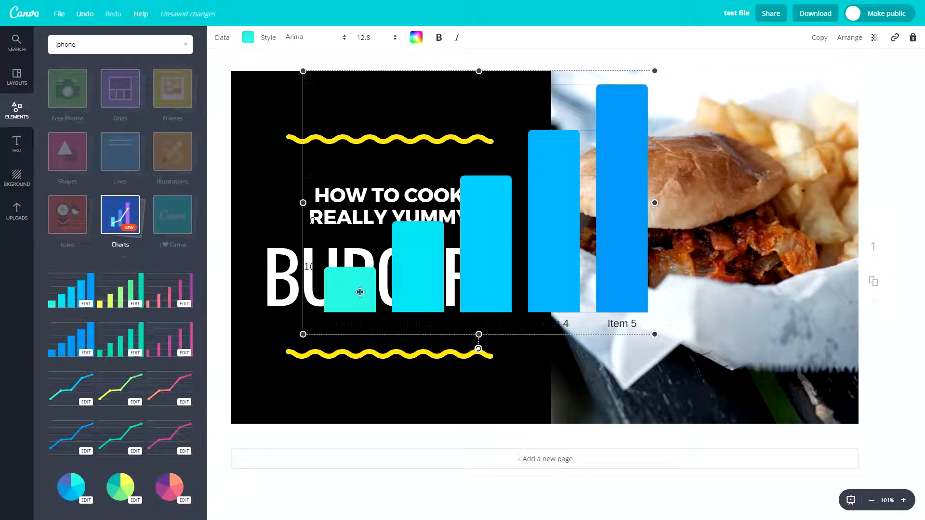
pyautogui.click(339, 299)
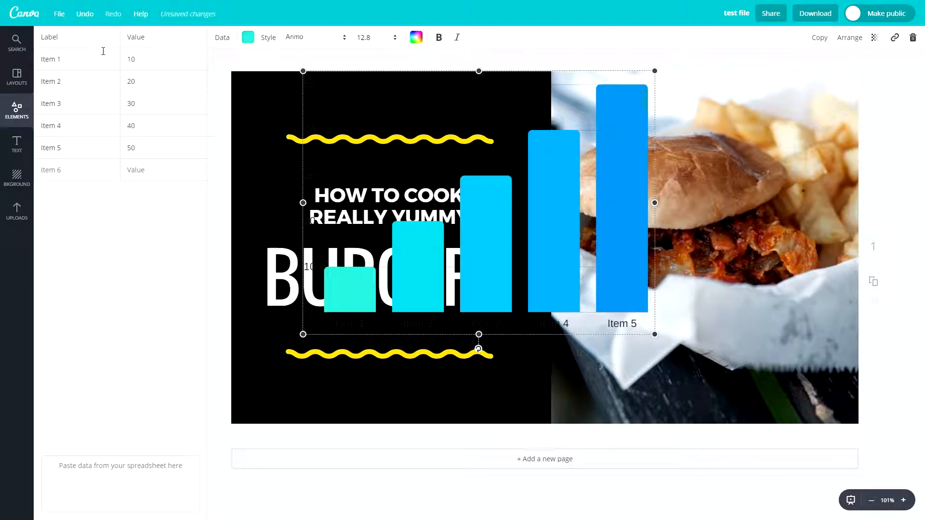
pyautogui.click(316, 170)
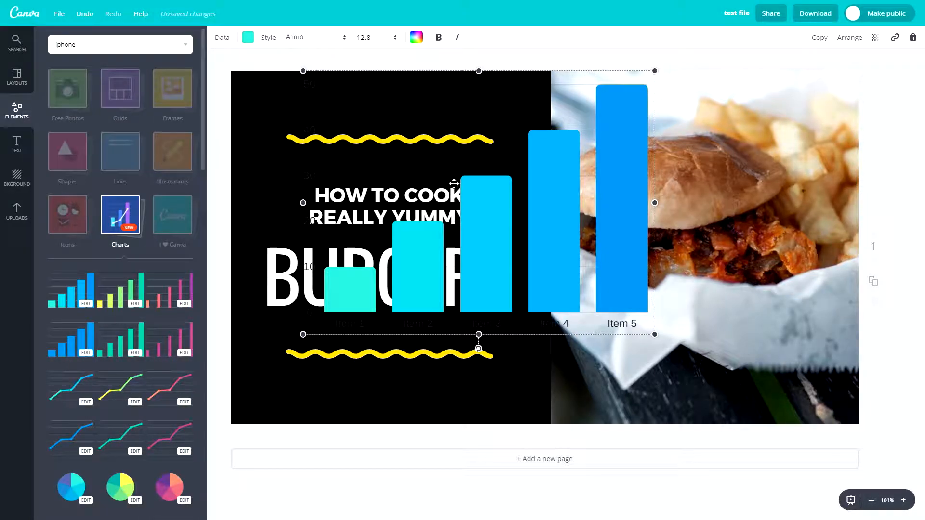
pyautogui.moveTo(488, 244); pyautogui.dragTo(479, 289)
pyautogui.press('Delete')
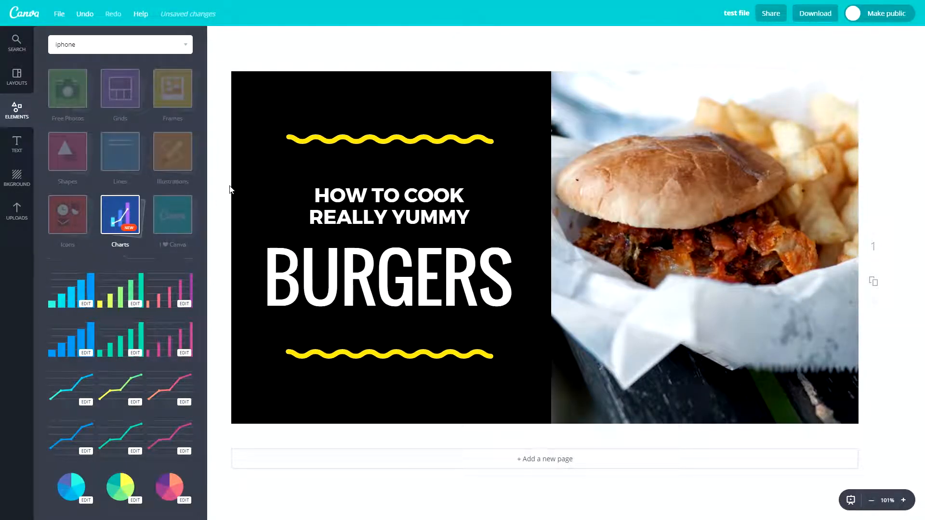
pyautogui.click(118, 226)
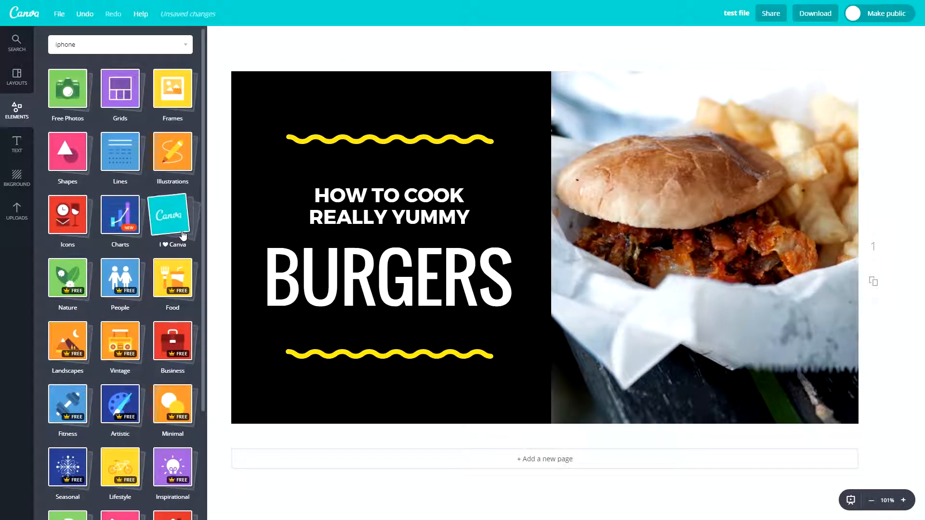
# Browse the "I ♥ Canva" element collection and close it
pyautogui.click(173, 213)
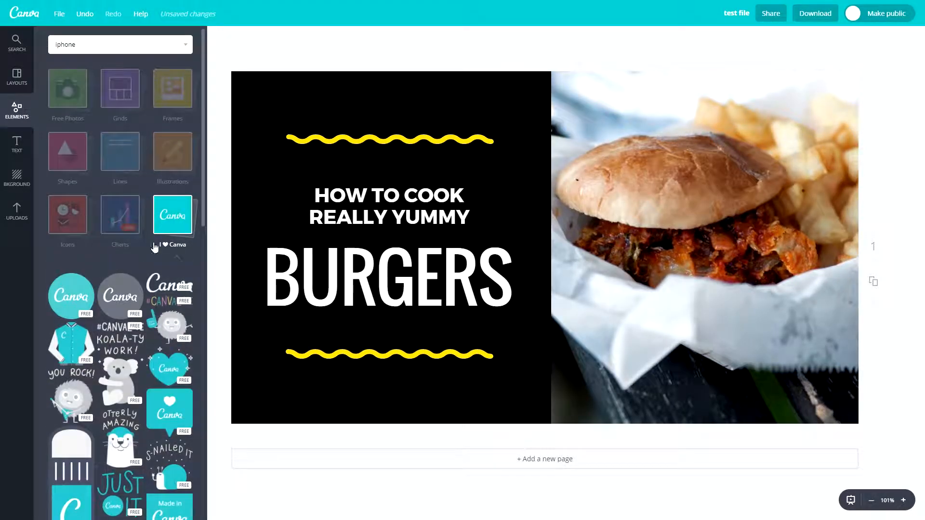
pyautogui.scroll(-4, 100, 315)
pyautogui.scroll(3, 101, 309)
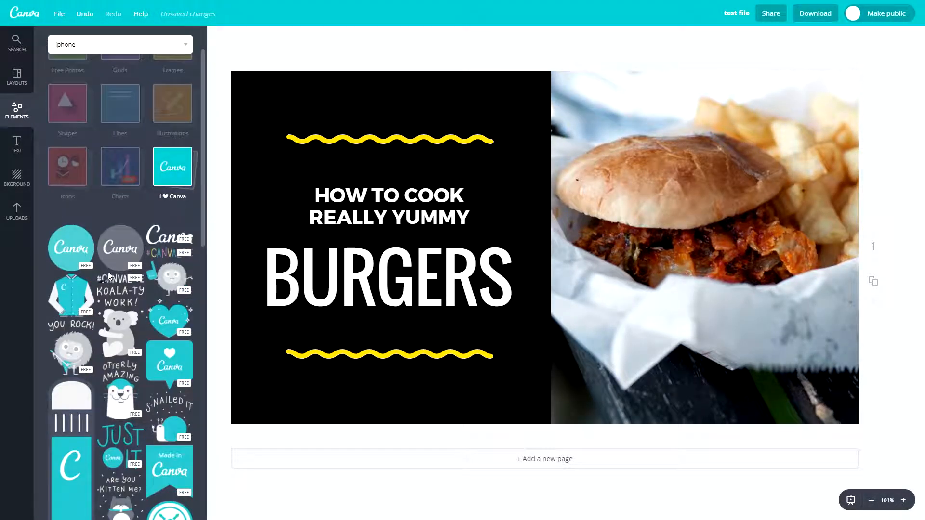
pyautogui.scroll(-9, 138, 301)
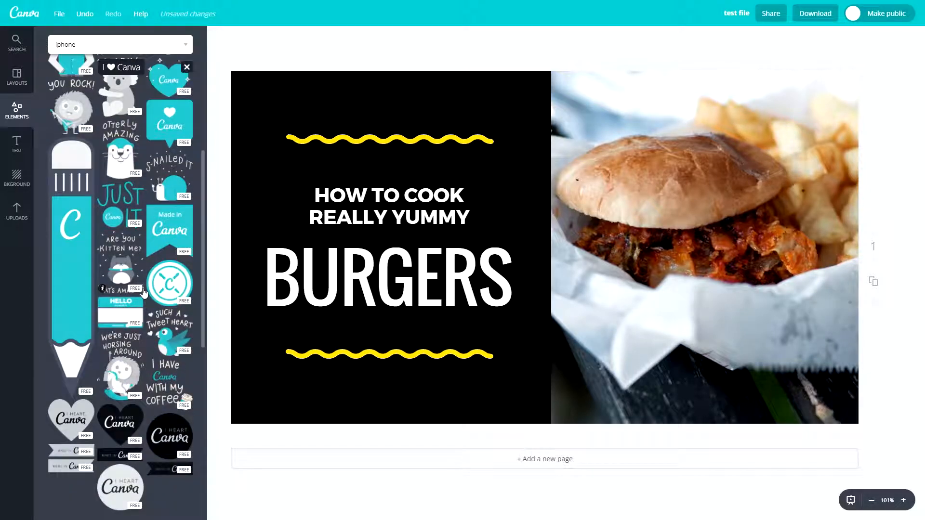
pyautogui.scroll(10, 96, 333)
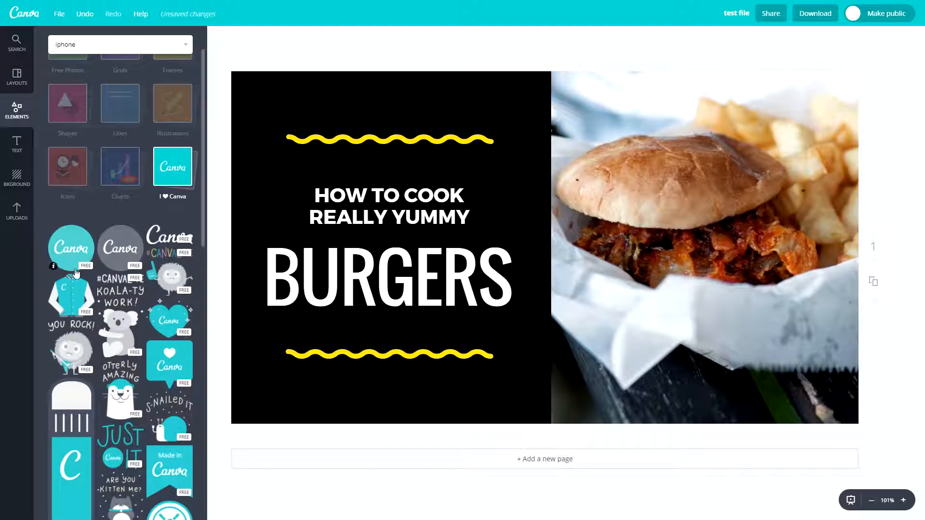
pyautogui.click(163, 169)
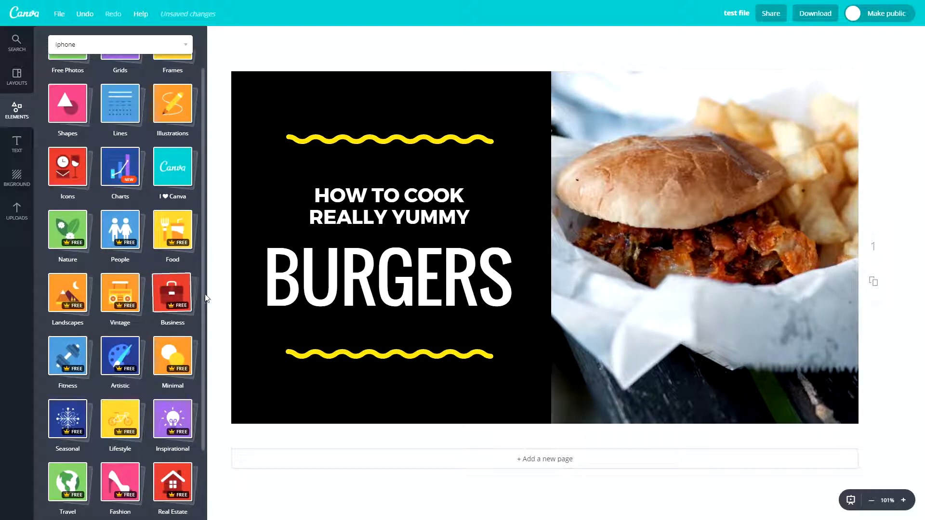
# Look over the remaining themed element categories and open the People collection
pyautogui.scroll(-2, 182, 349)
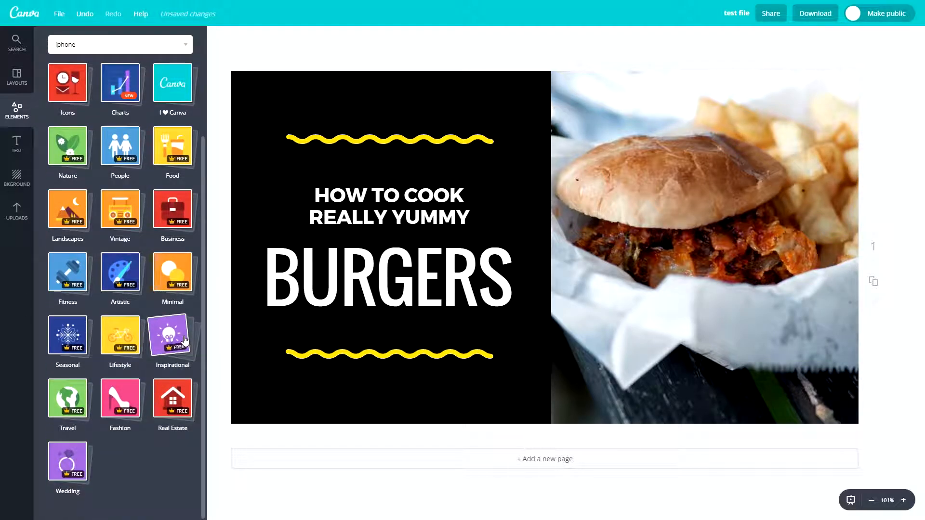
pyautogui.scroll(3, 94, 248)
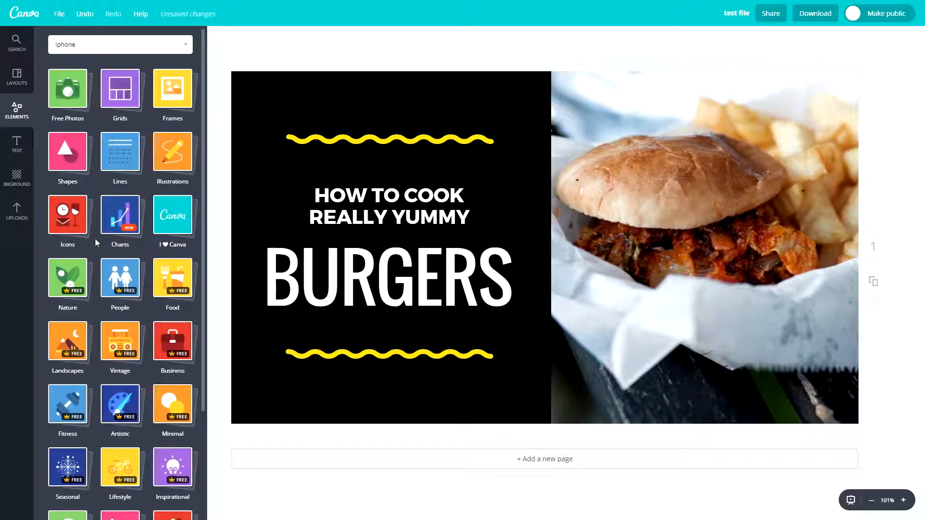
pyautogui.click(105, 275)
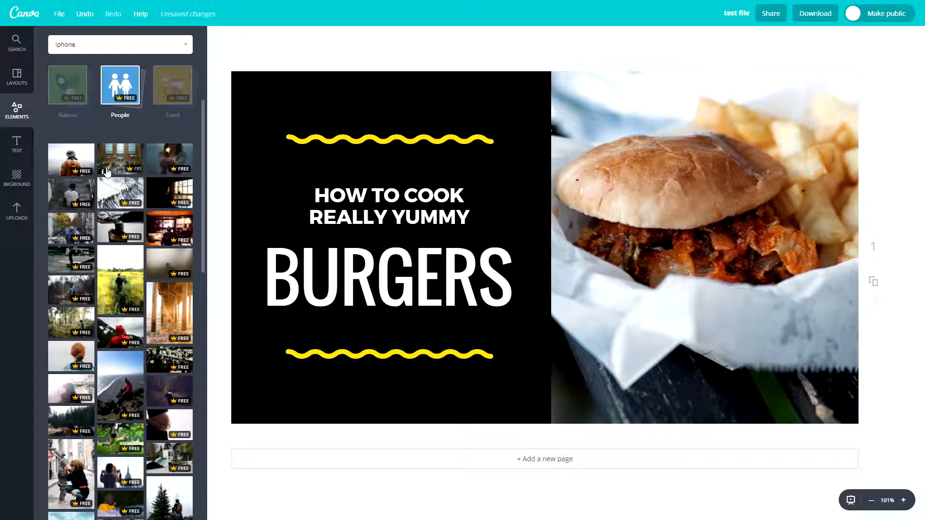
# Close the People element collection, and look into the Food collection before closing it as well
pyautogui.click(112, 96)
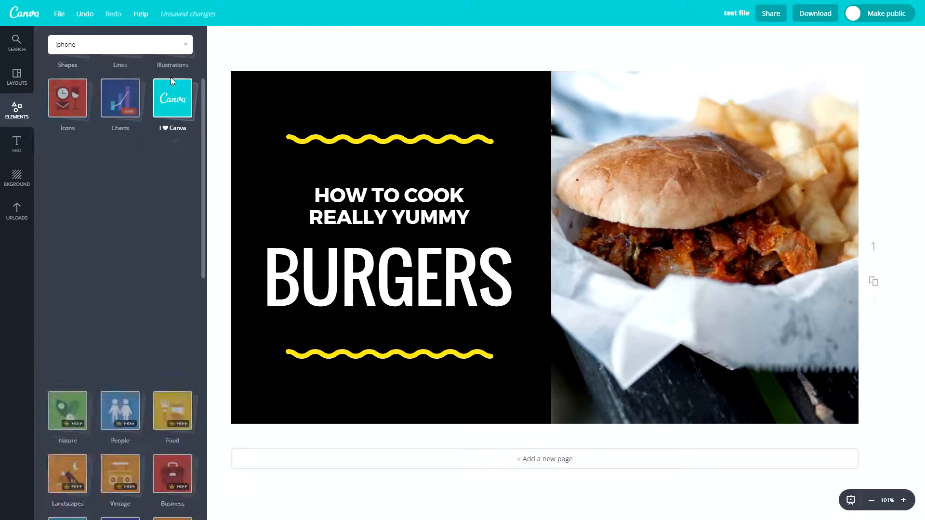
pyautogui.click(183, 183)
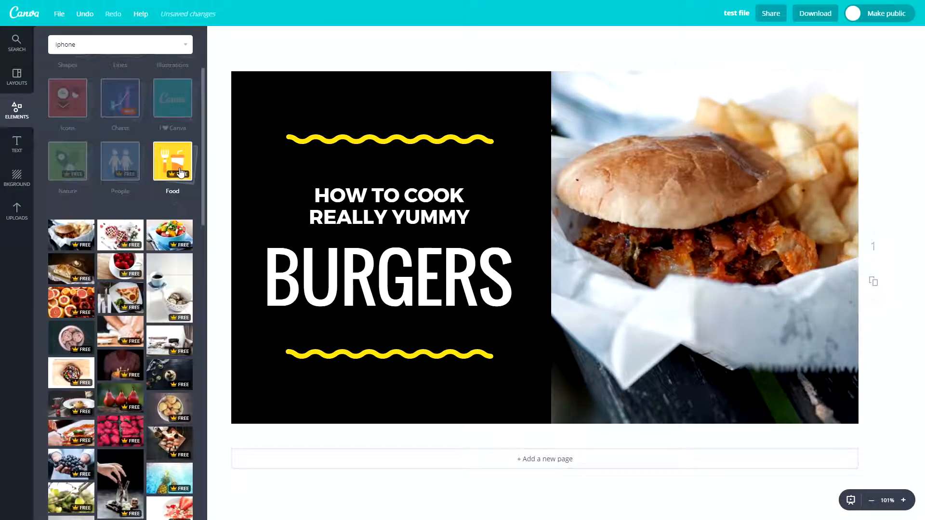
pyautogui.click(172, 164)
# Add a heading, a subheading and a line of body text over the burger photo
pyautogui.click(19, 147)
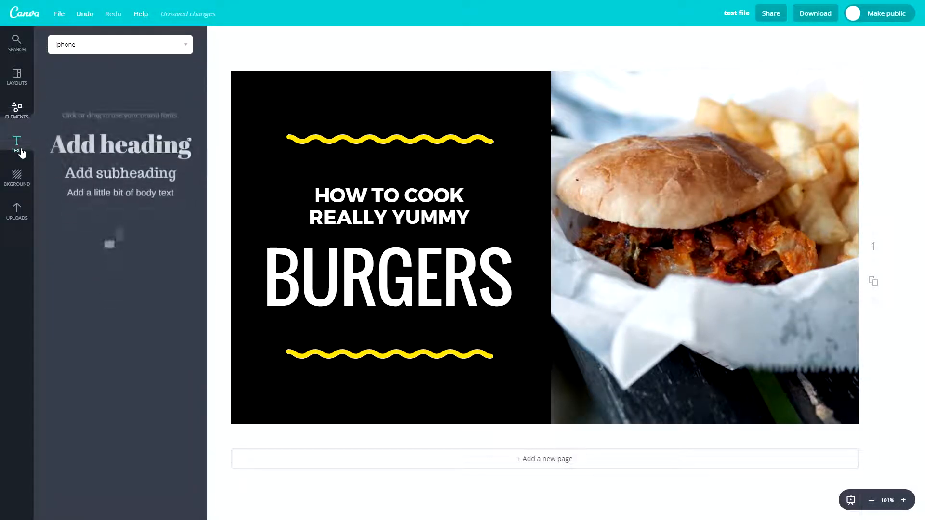
pyautogui.moveTo(102, 97); pyautogui.dragTo(604, 155)
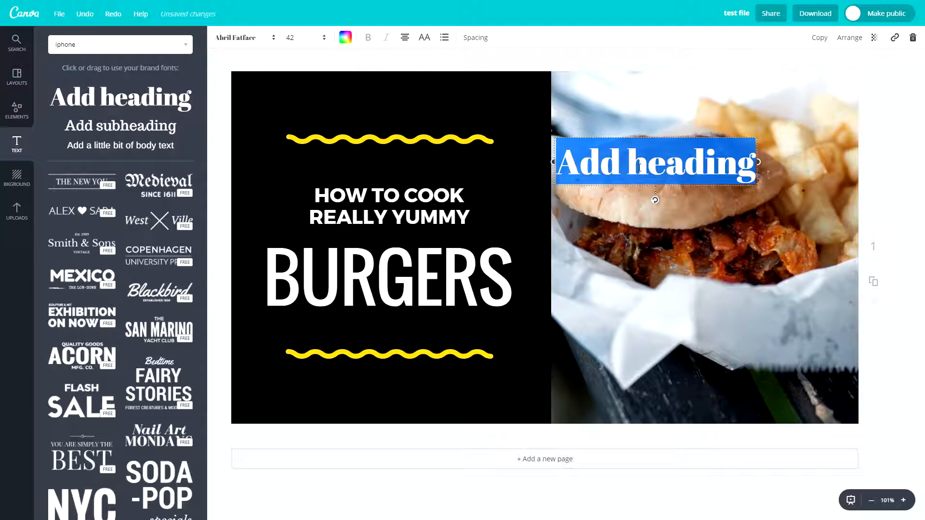
pyautogui.moveTo(121, 125); pyautogui.dragTo(685, 233)
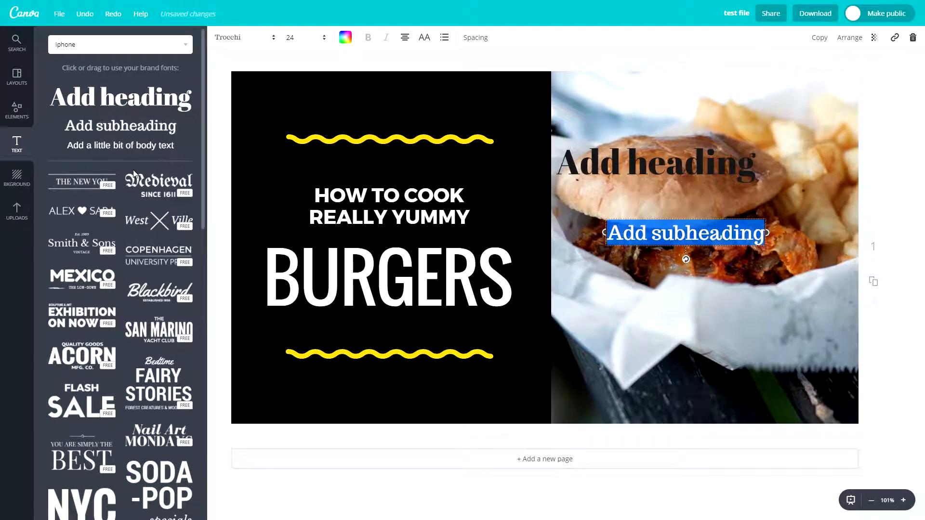
pyautogui.moveTo(111, 149); pyautogui.dragTo(642, 281)
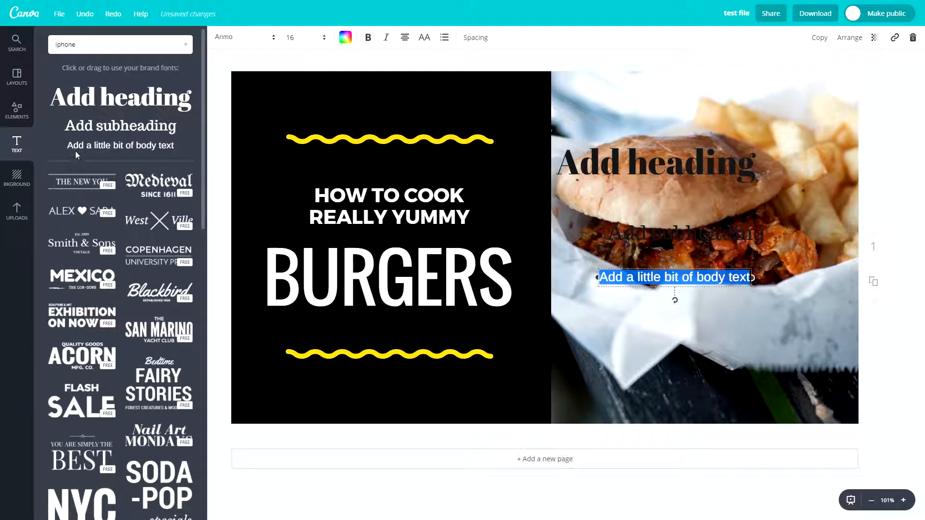
# Browse the ready-made text designs, try the ELEVATE design on the page and delete it
pyautogui.scroll(-1, 95, 228)
pyautogui.scroll(-6, 95, 228)
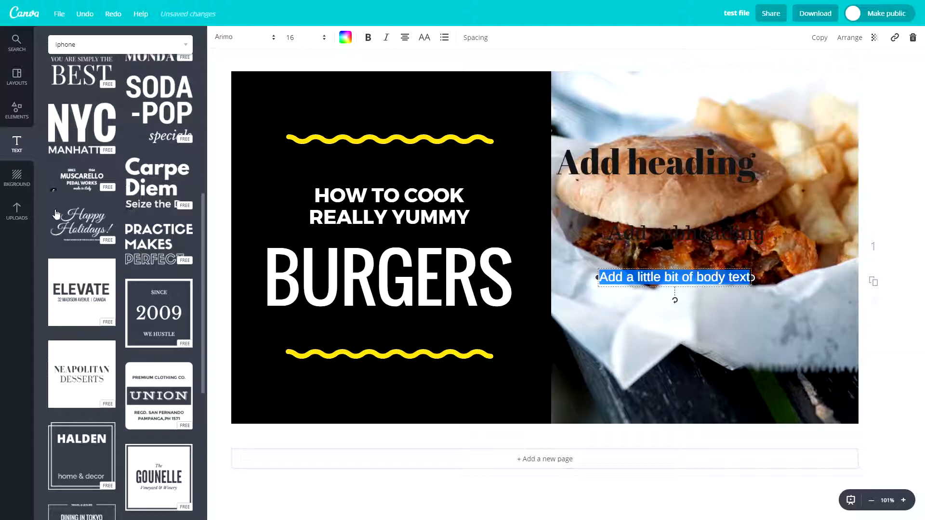
pyautogui.scroll(-3, 115, 207)
pyautogui.moveTo(115, 170); pyautogui.dragTo(458, 288)
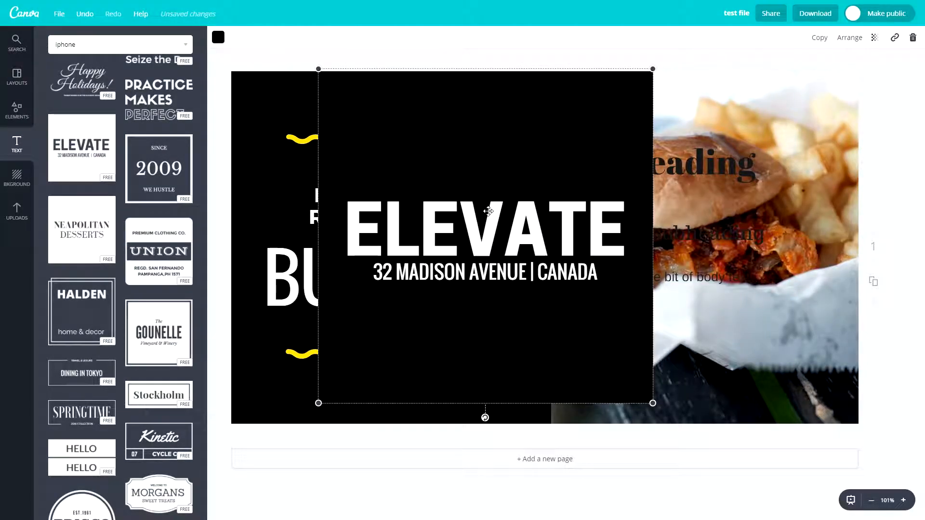
pyautogui.press('Delete')
# Look over the heading's font choices and colour the "Add heading" text yellow
pyautogui.doubleClick(651, 157)
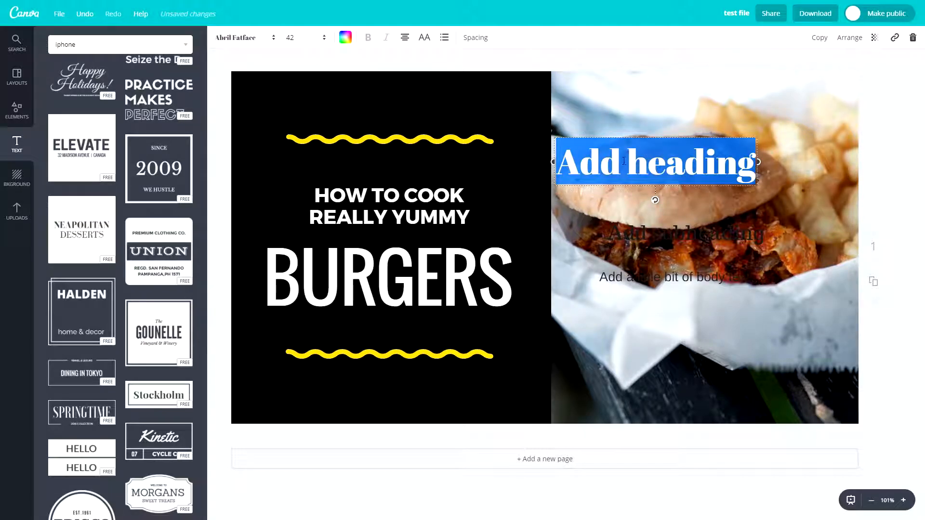
pyautogui.click(267, 39)
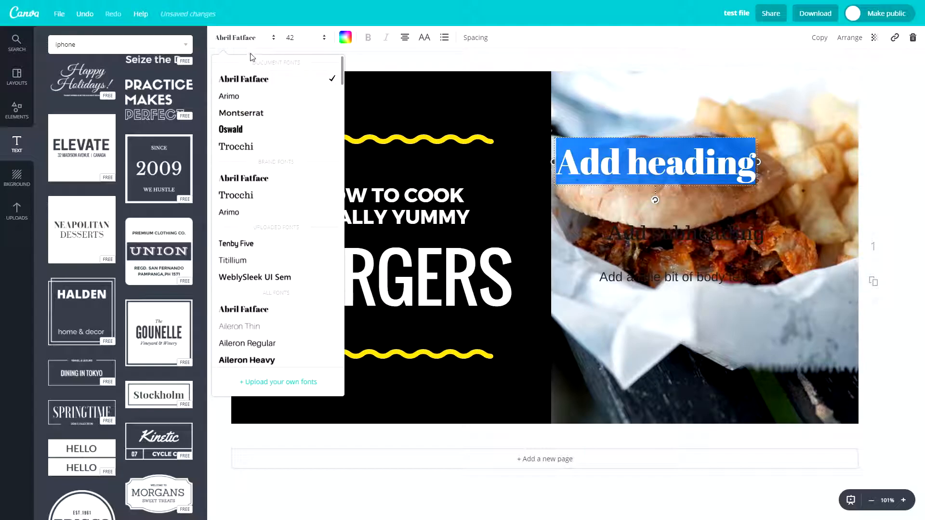
pyautogui.click(290, 39)
pyautogui.click(345, 44)
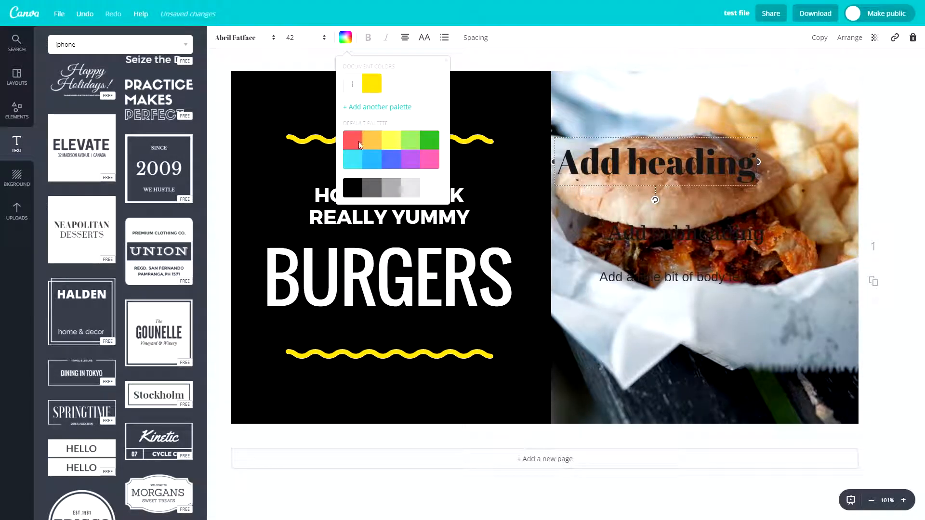
pyautogui.click(369, 76)
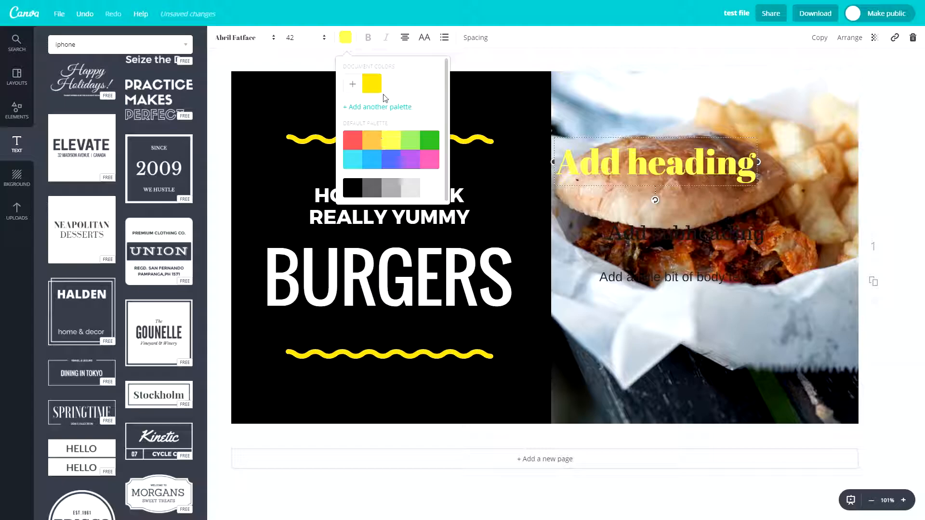
pyautogui.click(380, 52)
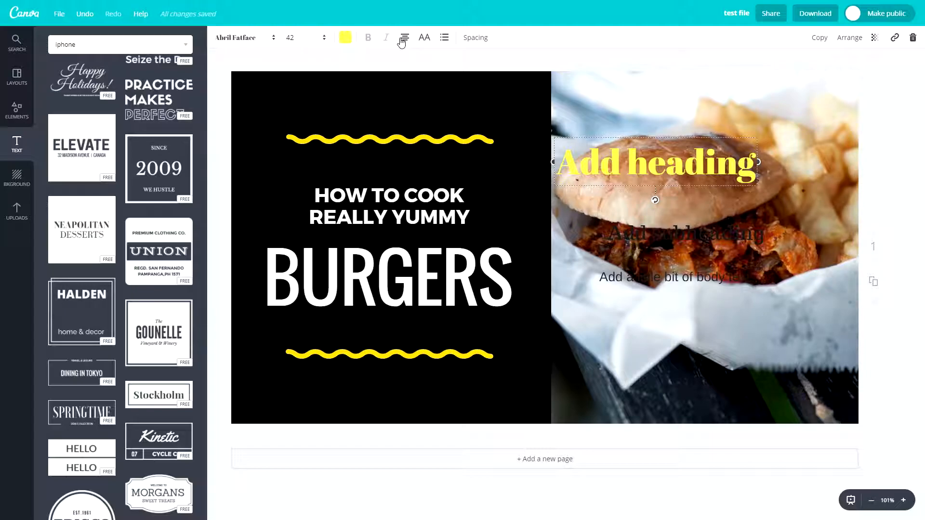
# Try left and right alignment on the heading and return it to centre alignment
pyautogui.click(400, 39)
pyautogui.click(405, 66)
pyautogui.click(441, 67)
pyautogui.click(424, 67)
pyautogui.click(407, 70)
pyautogui.click(426, 69)
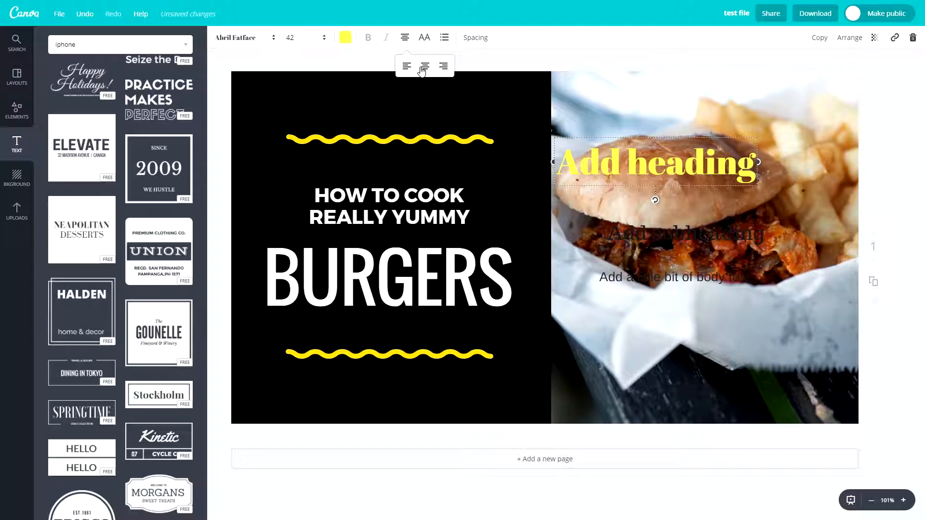
# Toggle uppercase on and off for the heading, and do the same with the bulleted list
pyautogui.click(423, 42)
pyautogui.click(424, 39)
pyautogui.click(450, 54)
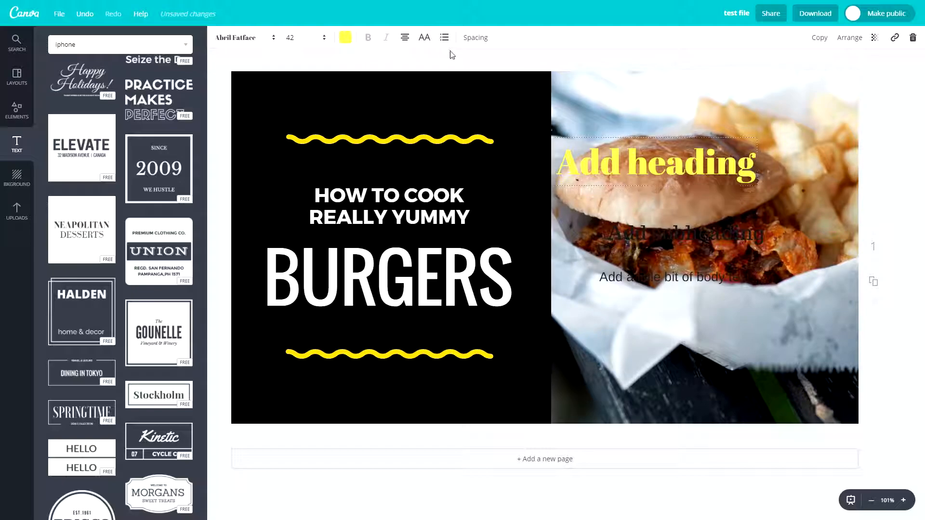
pyautogui.doubleClick(655, 164)
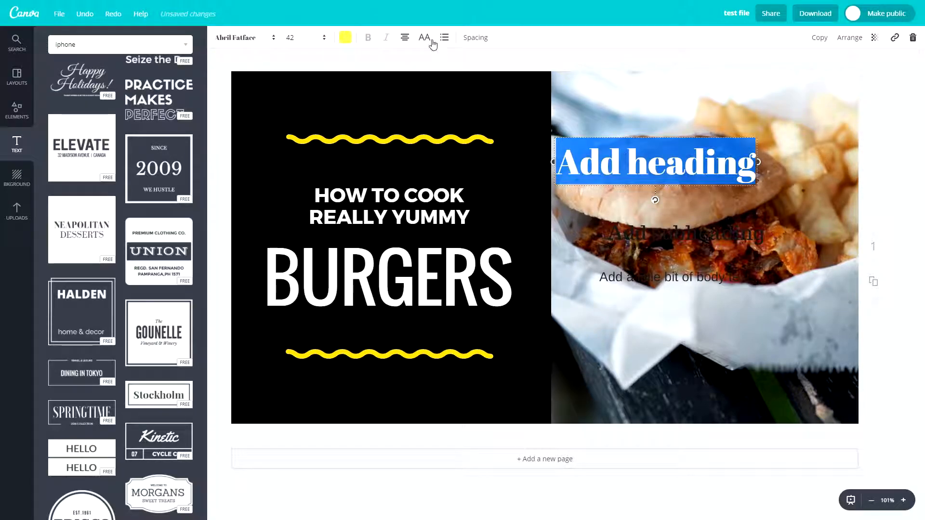
pyautogui.click(444, 39)
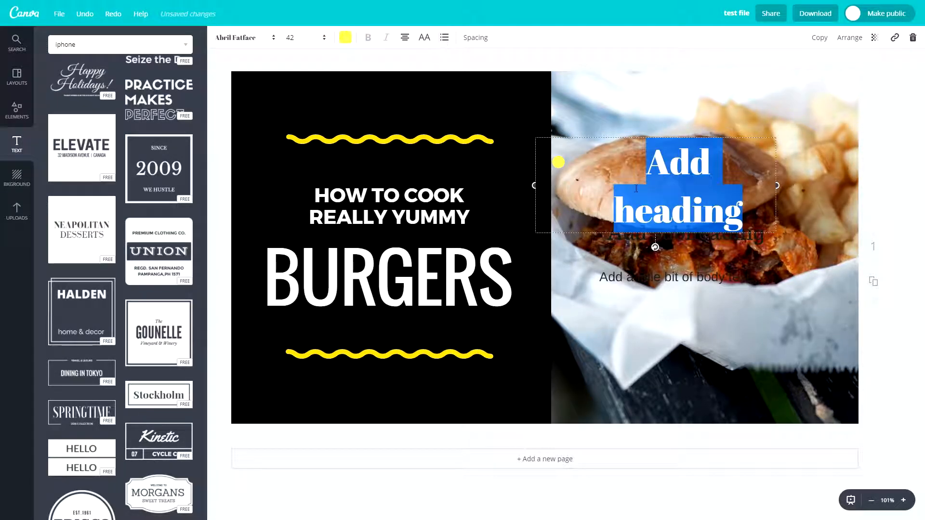
pyautogui.click(445, 38)
# Set the heading's letter spacing to 450 and its line height to 0.83
pyautogui.click(476, 39)
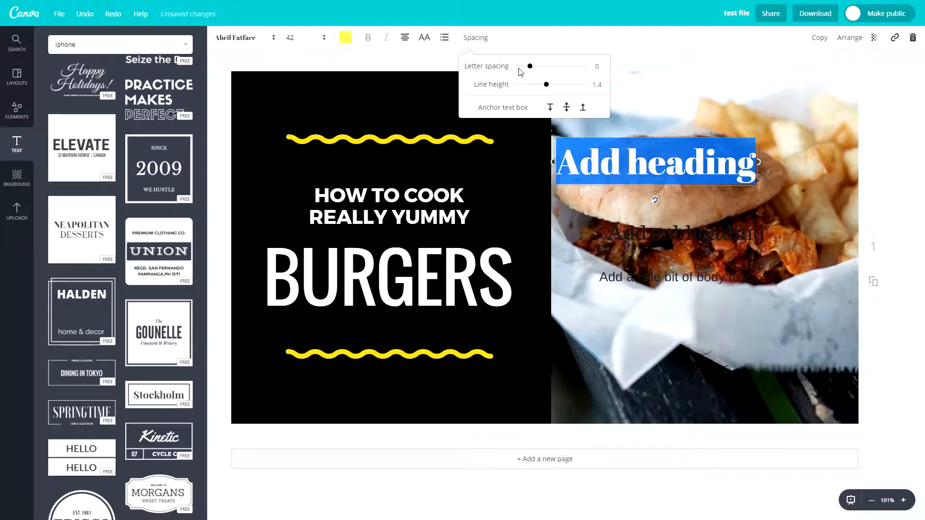
pyautogui.moveTo(531, 68); pyautogui.dragTo(528, 87)
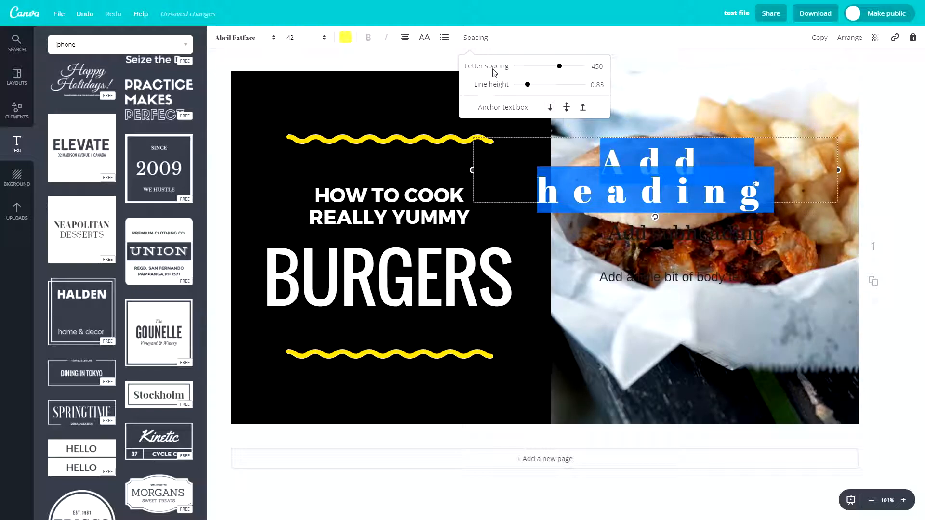
pyautogui.click(522, 39)
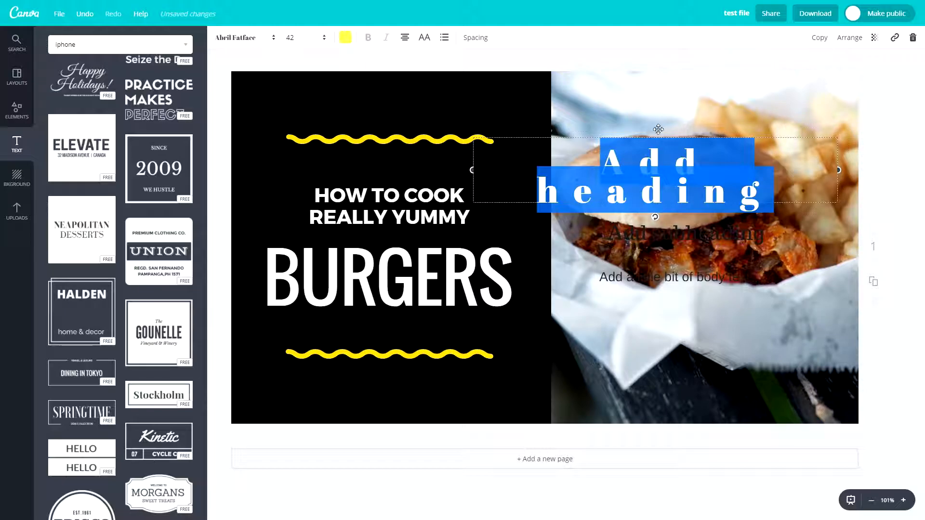
# Move the heading over the "HOW TO COOK REALLY YUMMY" text and send it back one layer
pyautogui.moveTo(543, 134); pyautogui.dragTo(407, 156)
pyautogui.click(397, 251)
pyautogui.click(495, 189)
pyautogui.click(841, 50)
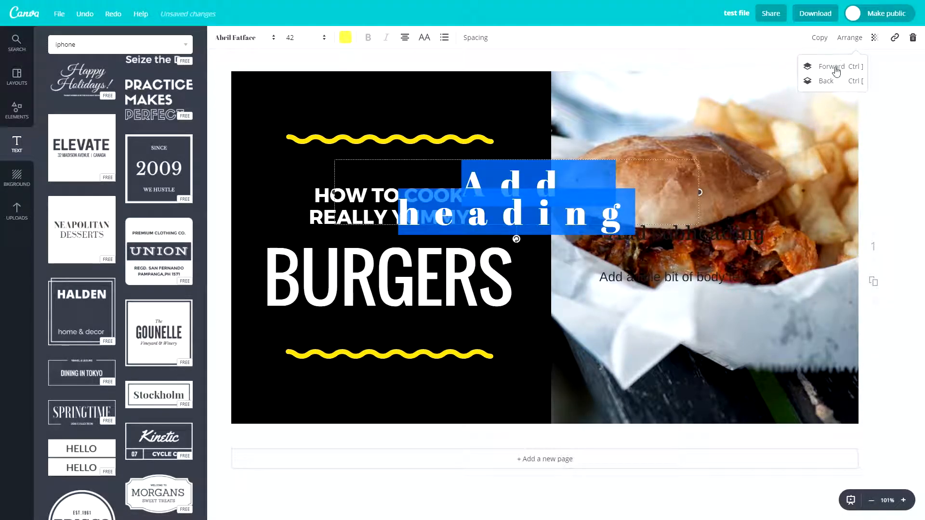
pyautogui.click(826, 80)
# Nudge the "HOW TO COOK REALLY YUMMY" text slightly and move the spaced heading back onto the burger photo
pyautogui.click(305, 200)
pyautogui.moveTo(412, 178)
pyautogui.mouseDown()
pyautogui.moveTo(404, 179)
pyautogui.moveTo(412, 192)
pyautogui.moveTo(402, 176)
pyautogui.mouseUp()
pyautogui.moveTo(517, 189); pyautogui.dragTo(567, 168)
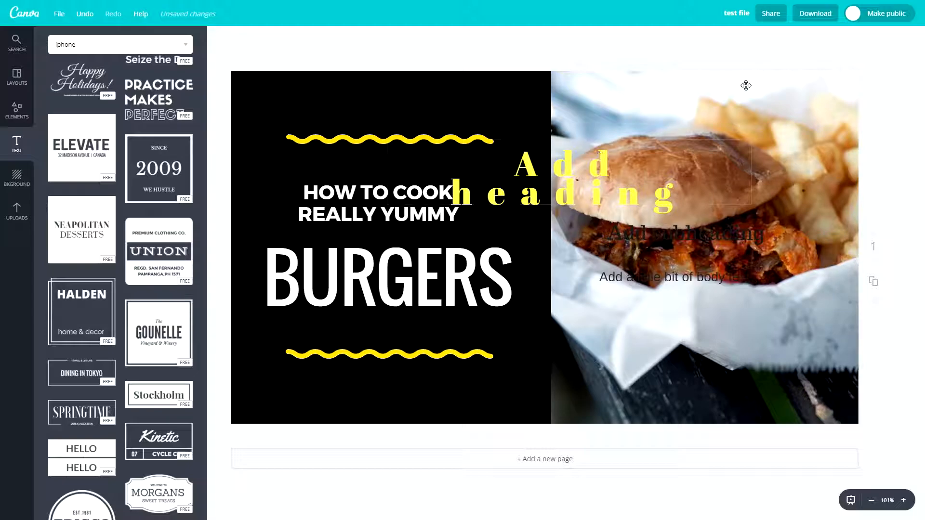
pyautogui.moveTo(577, 154); pyautogui.dragTo(641, 163)
# Duplicate the spaced heading and place the copy below the body text
pyautogui.doubleClick(701, 140)
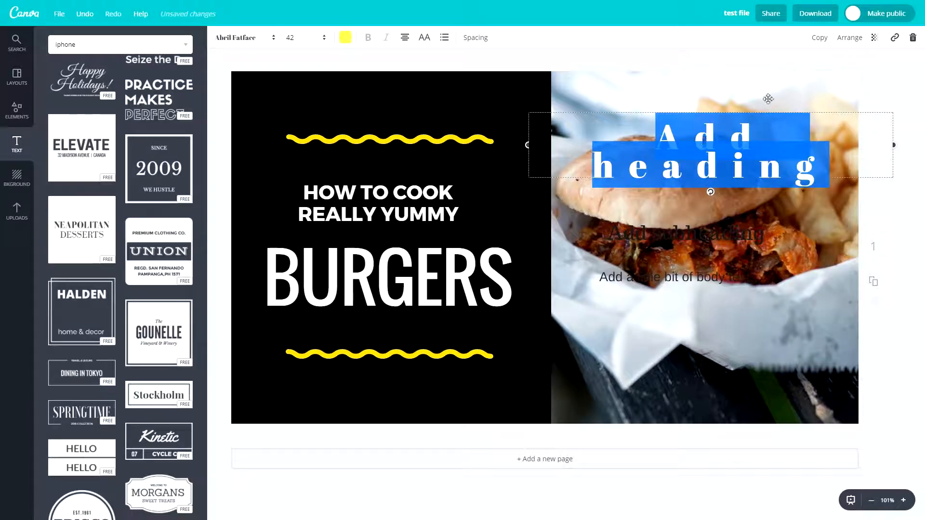
pyautogui.click(819, 37)
pyautogui.moveTo(697, 144); pyautogui.dragTo(691, 315)
# Try the copied heading's transparency and link settings, and delete the copy
pyautogui.click(875, 38)
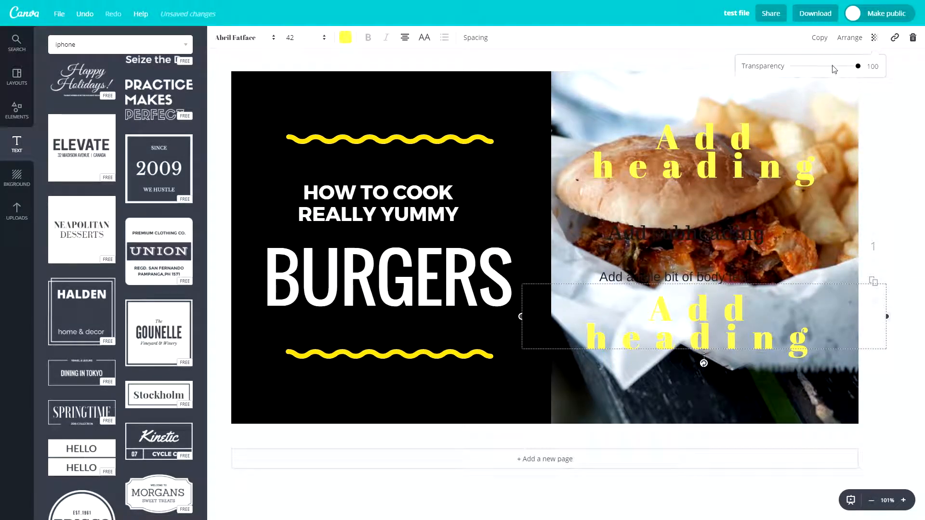
pyautogui.moveTo(856, 70); pyautogui.dragTo(888, 66)
pyautogui.click(894, 39)
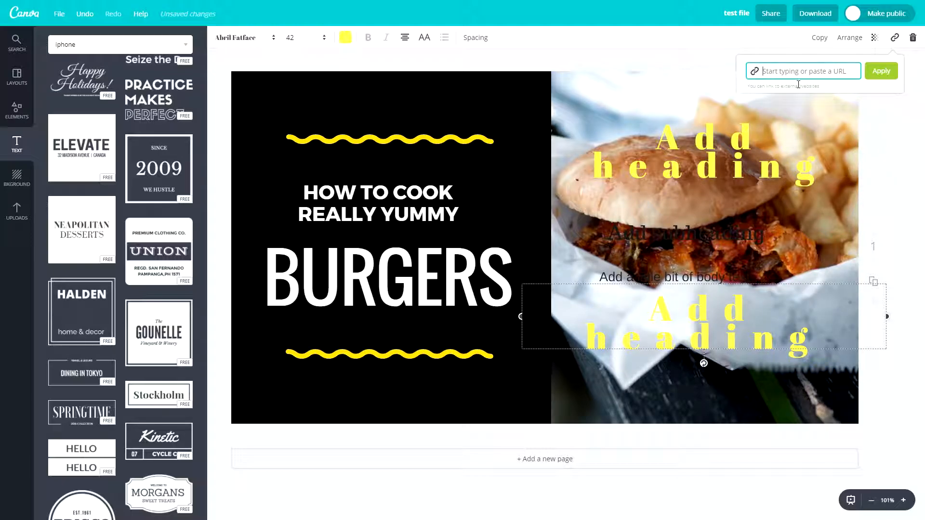
pyautogui.click(911, 39)
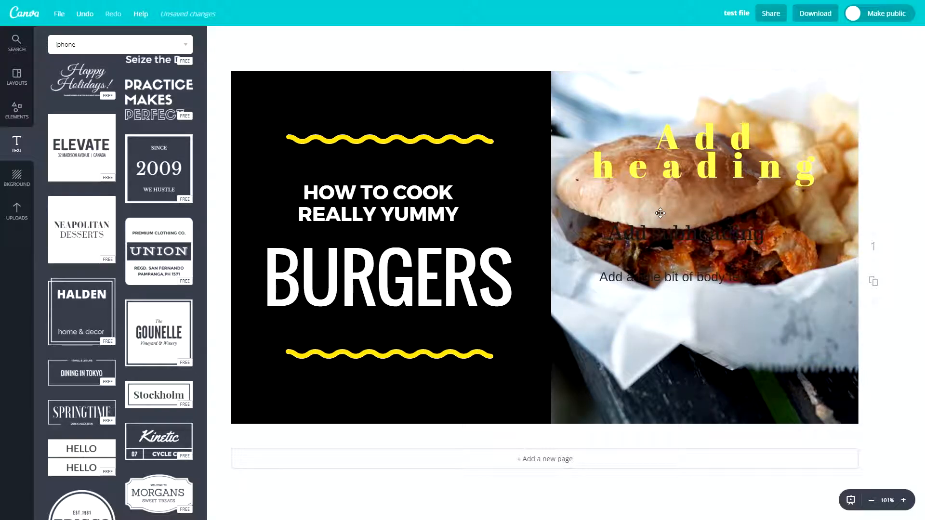
# Browse the background patterns and apply the mint green checkered one
pyautogui.click(16, 185)
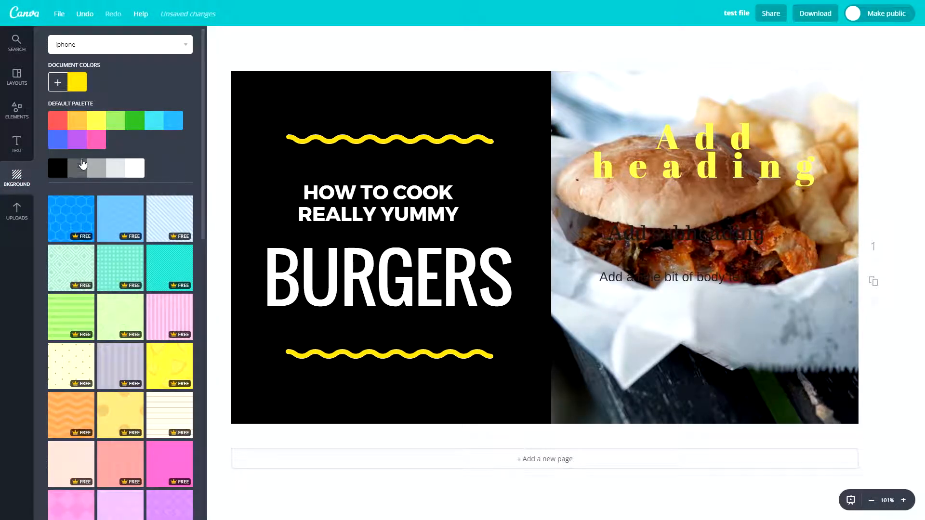
pyautogui.scroll(-3, 75, 241)
pyautogui.click(120, 167)
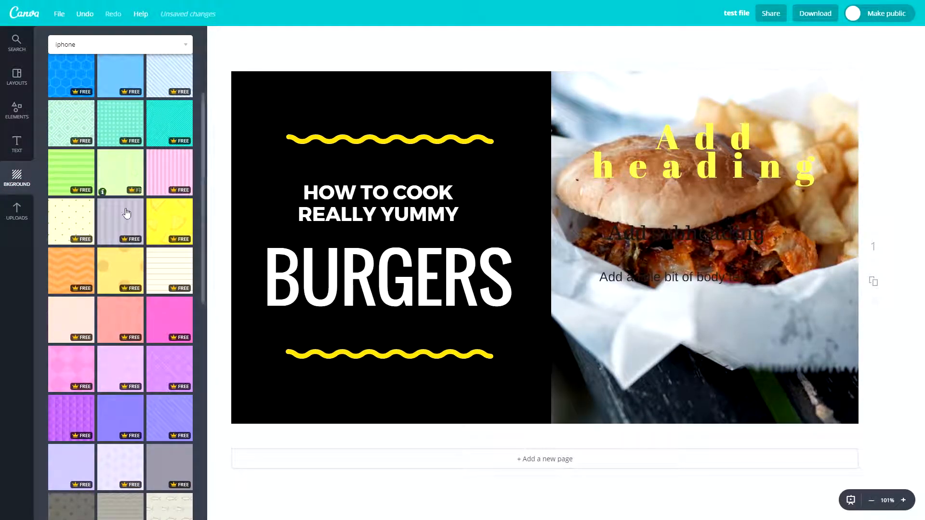
pyautogui.scroll(3, 126, 213)
# Move the burger photo and spaced heading down to uncover the background, and colour it light green
pyautogui.moveTo(546, 120); pyautogui.dragTo(599, 109)
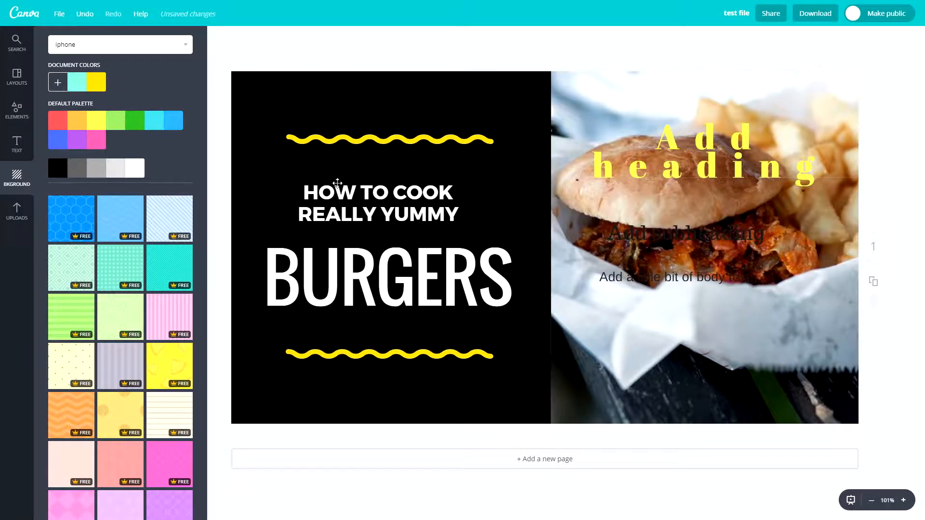
pyautogui.moveTo(624, 95)
pyautogui.mouseDown()
pyautogui.moveTo(623, 339)
pyautogui.moveTo(641, 110)
pyautogui.moveTo(624, 101)
pyautogui.mouseUp()
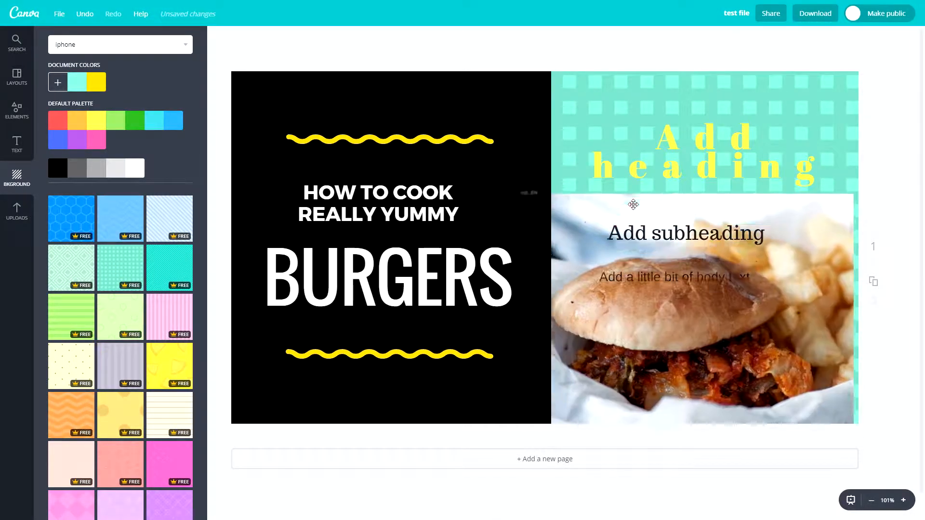
pyautogui.click(615, 140)
pyautogui.moveTo(611, 99); pyautogui.dragTo(610, 331)
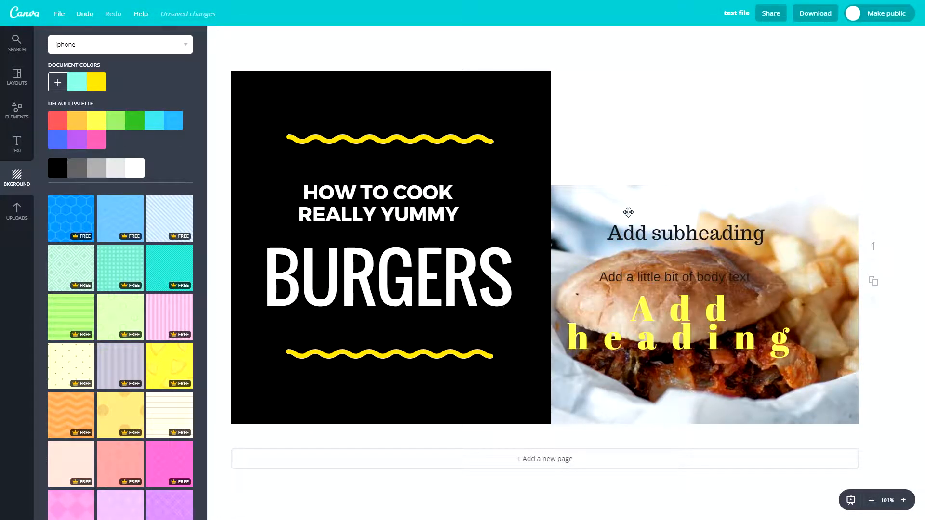
pyautogui.click(114, 127)
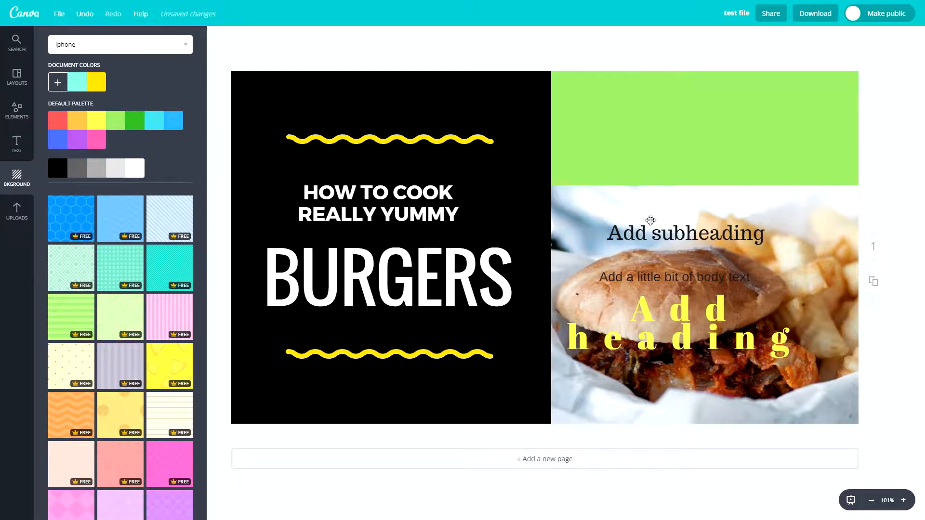
# Shift the wavy line, title texts and black block down, and delete all elements from the page
pyautogui.moveTo(466, 133); pyautogui.dragTo(469, 250)
pyautogui.moveTo(479, 113); pyautogui.dragTo(533, 252)
pyautogui.moveTo(534, 251); pyautogui.dragTo(521, 377)
pyautogui.moveTo(323, 136); pyautogui.dragTo(750, 436)
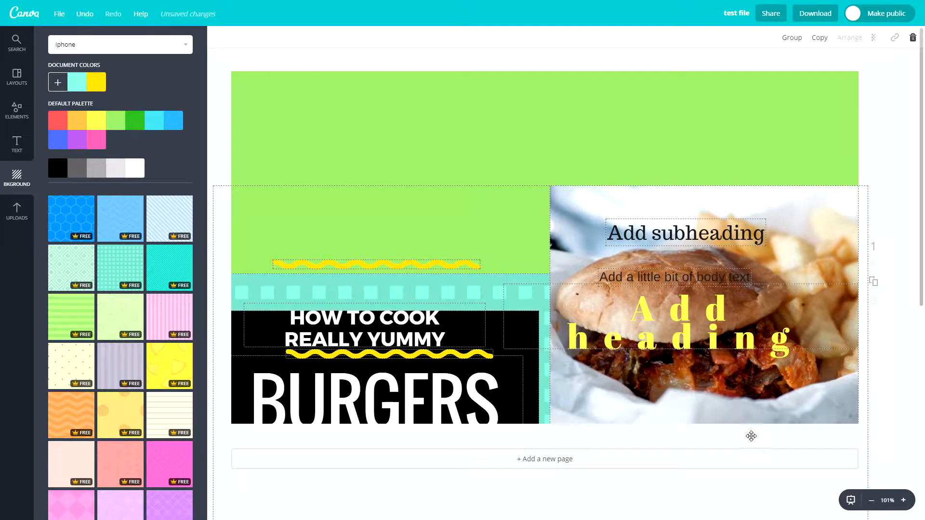
pyautogui.press('Delete')
pyautogui.moveTo(273, 173); pyautogui.dragTo(924, 519)
# Set the empty page's background to light blue from the default palette and add a new page
pyautogui.click(71, 119)
pyautogui.click(170, 118)
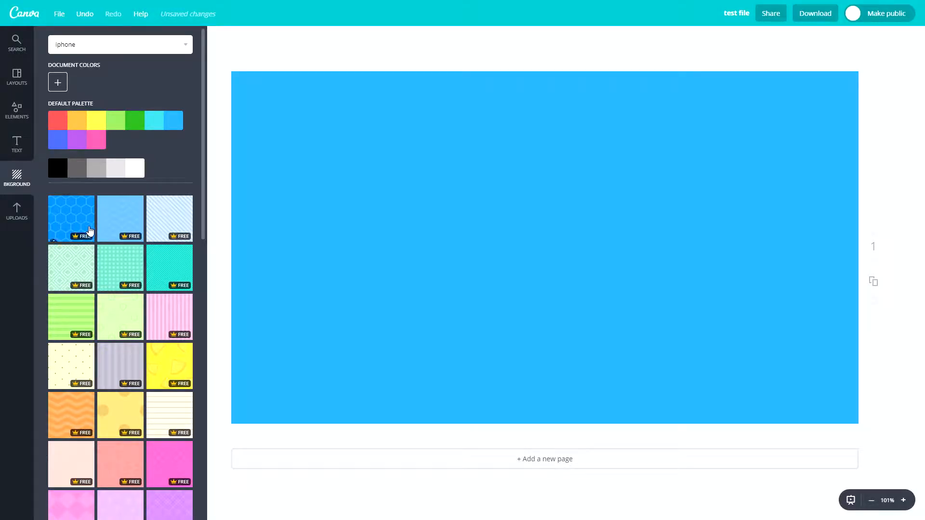
pyautogui.scroll(-5, 88, 234)
pyautogui.click(553, 461)
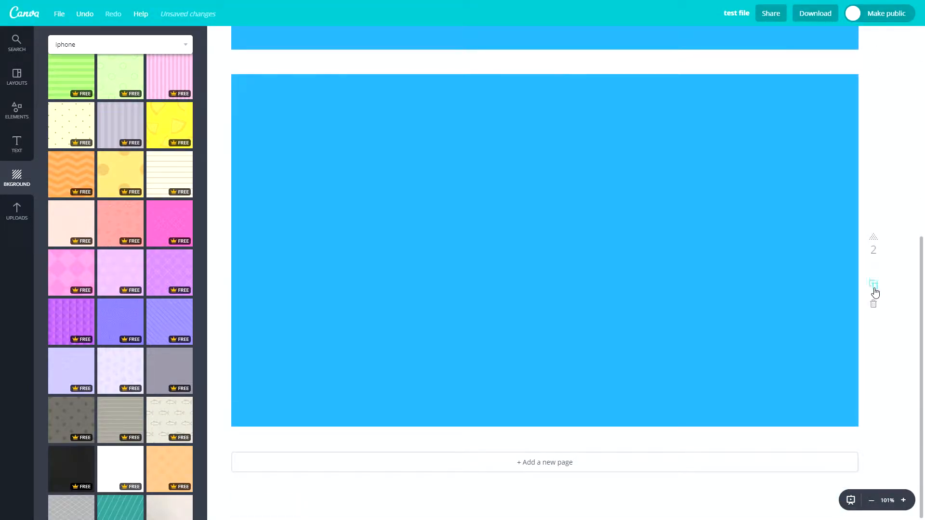
# Duplicate page 2, delete all pages except the first, and duplicate the remaining light blue page
pyautogui.click(873, 285)
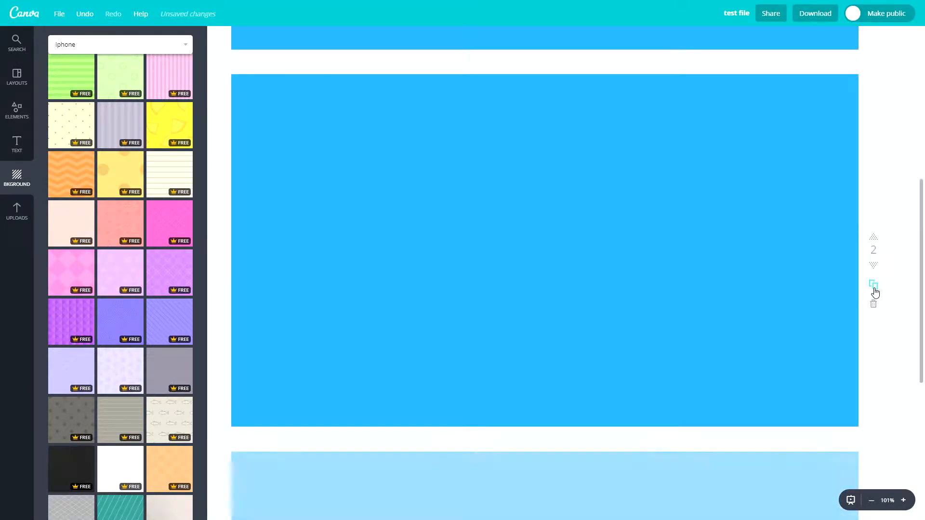
pyautogui.click(874, 303)
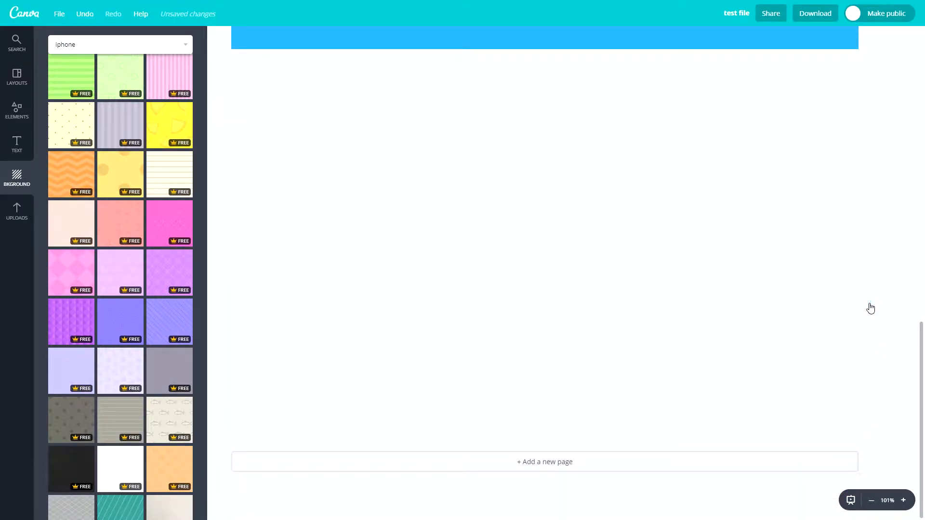
pyautogui.click(874, 299)
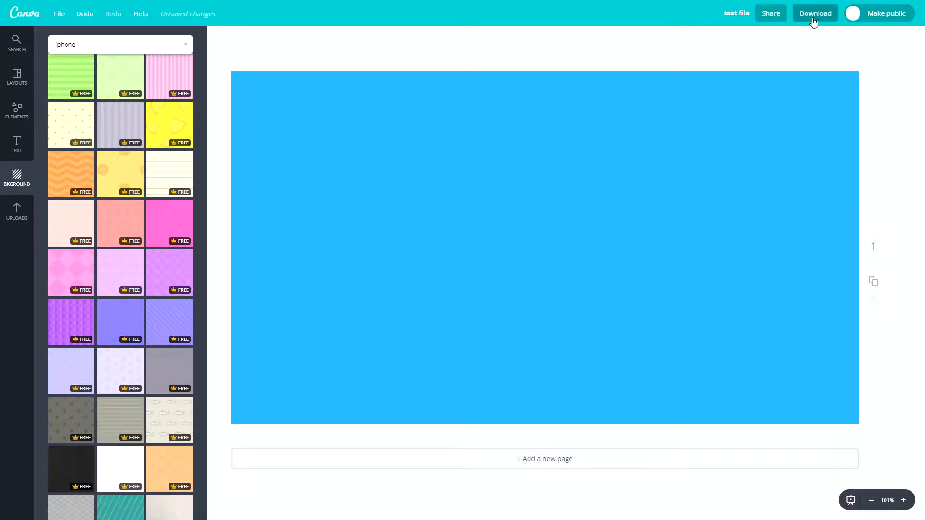
pyautogui.click(873, 281)
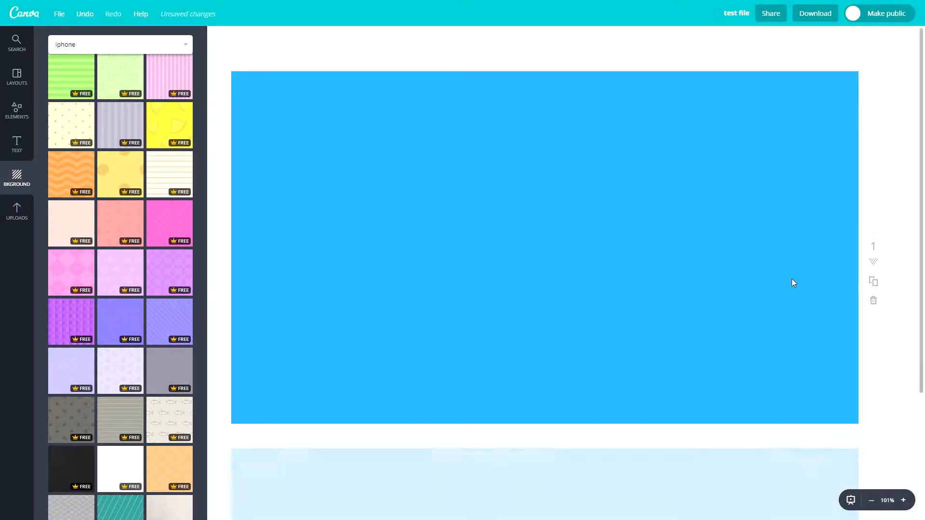
# Review the PNG download options, including limiting the export to page 3, and close them without downloading
pyautogui.click(817, 13)
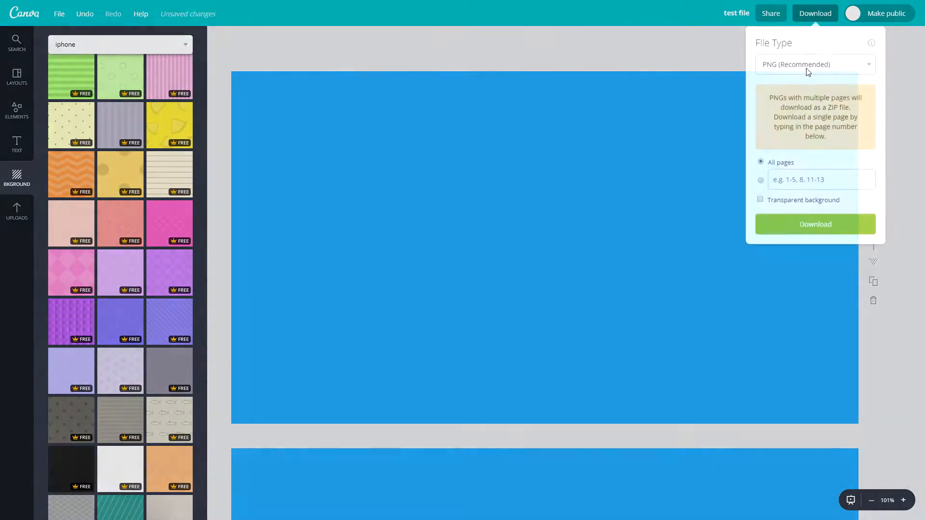
pyautogui.click(787, 177)
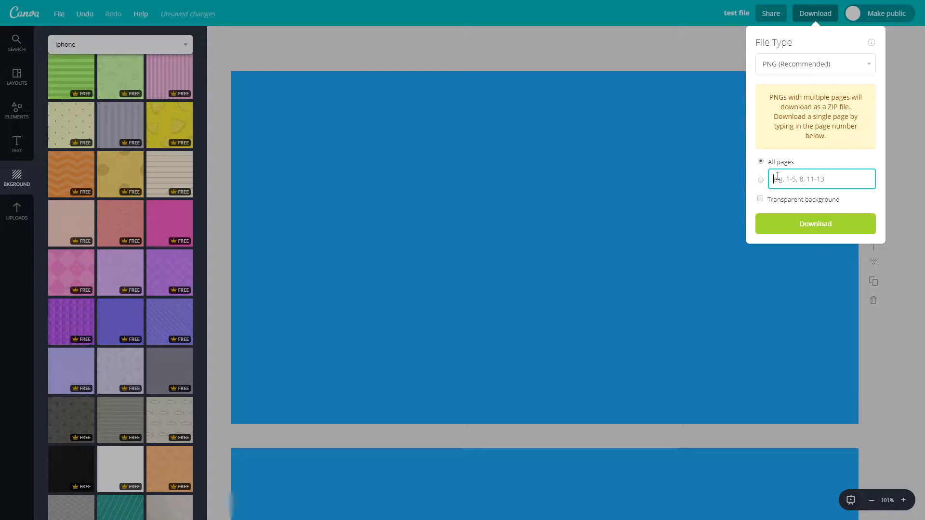
pyautogui.write('3')
pyautogui.click(532, 155)
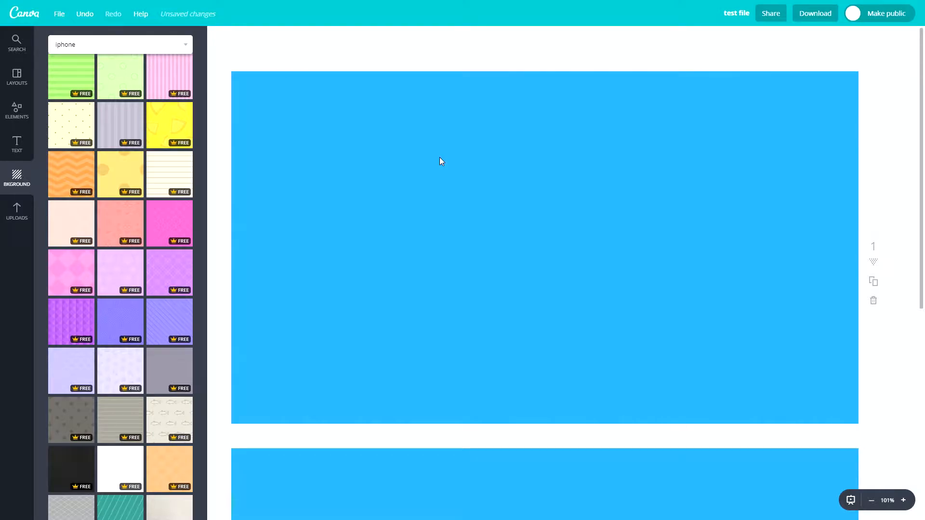
pyautogui.click(815, 15)
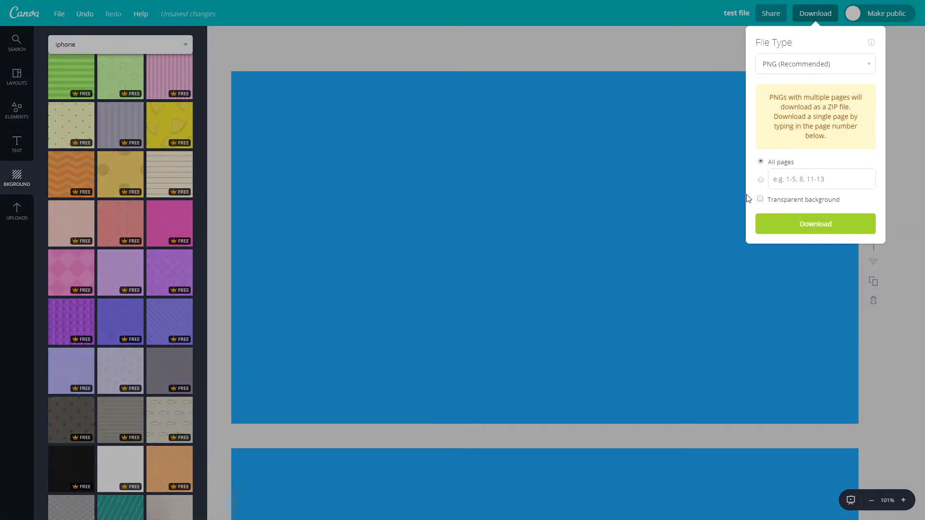
pyautogui.click(652, 221)
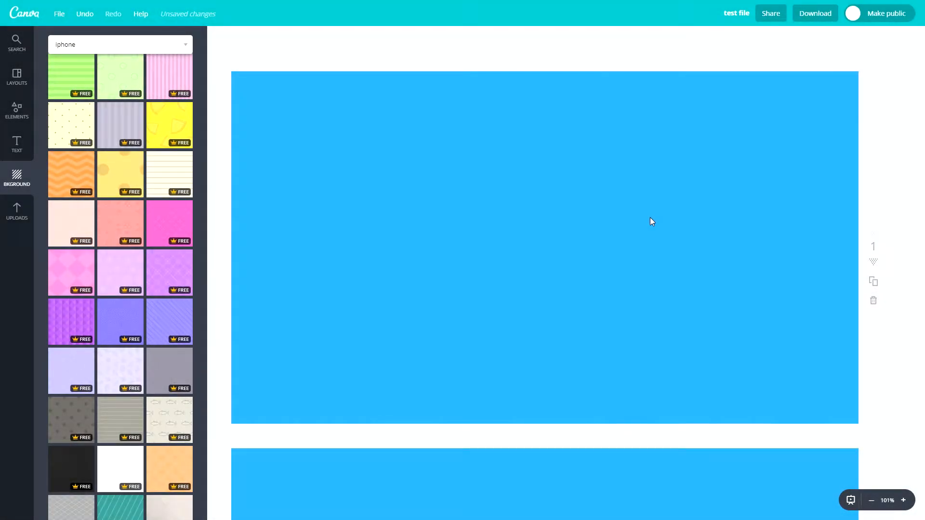
# Place the uploaded photo of the money balls on the first page and delete it again
pyautogui.click(17, 210)
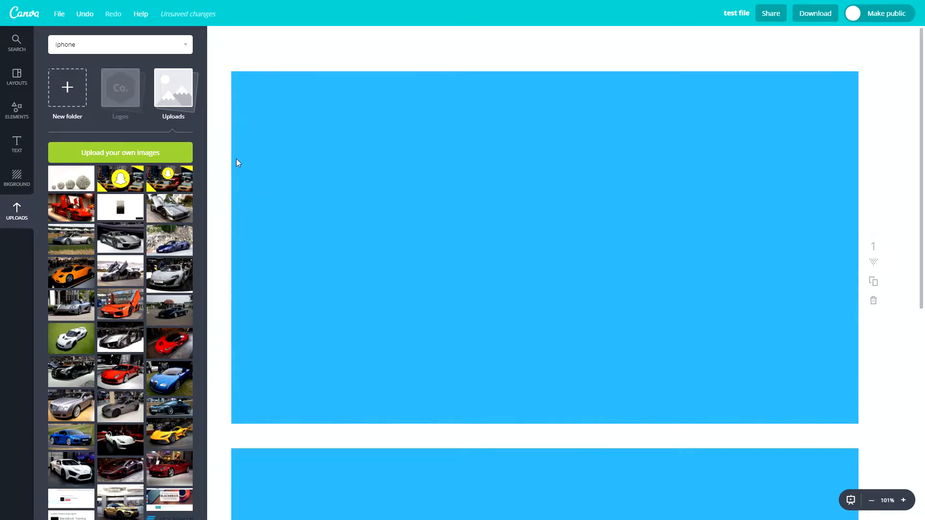
pyautogui.moveTo(55, 178); pyautogui.dragTo(404, 199)
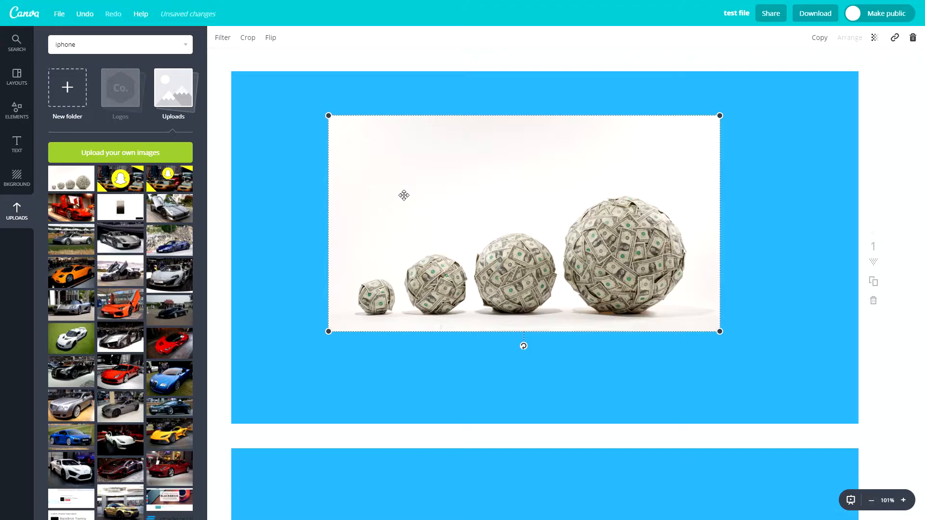
pyautogui.press('Delete')
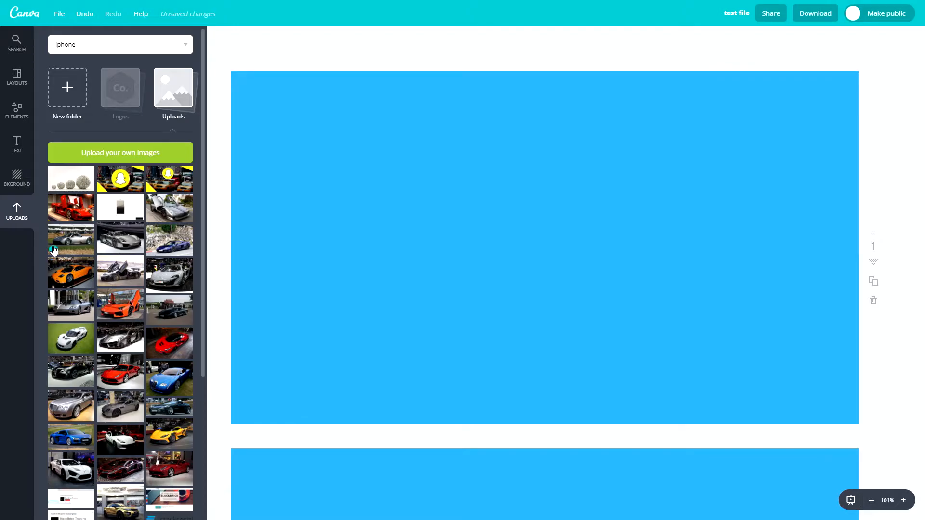
# Try to place the uploaded BlackBrick website screenshot from further down the uploads on the first page
pyautogui.scroll(-4, 217, 413)
pyautogui.scroll(-3, 164, 330)
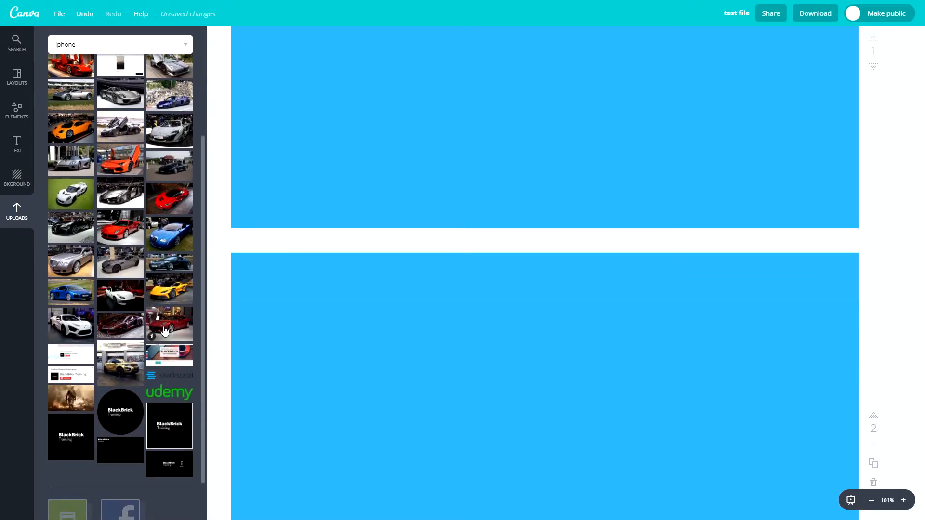
pyautogui.moveTo(169, 355); pyautogui.dragTo(484, 71)
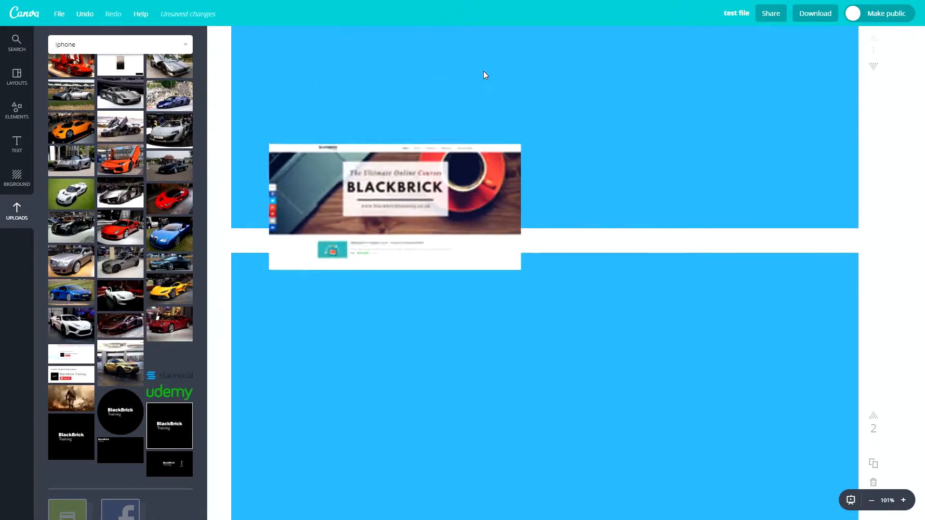
pyautogui.scroll(3, 92, 274)
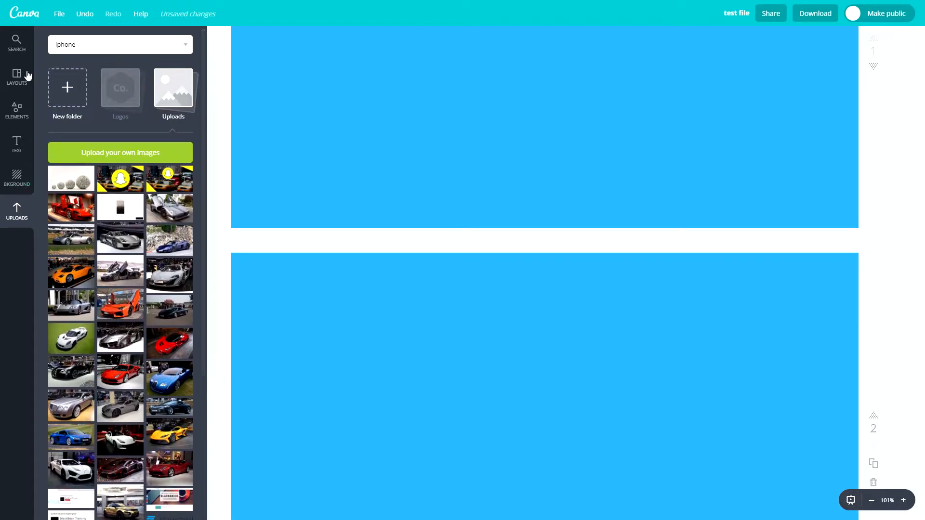
# Clear the image search term, select the first page's background, and look through the iphone image results
pyautogui.click(29, 45)
pyautogui.press('BackSpace')
pyautogui.click(431, 139)
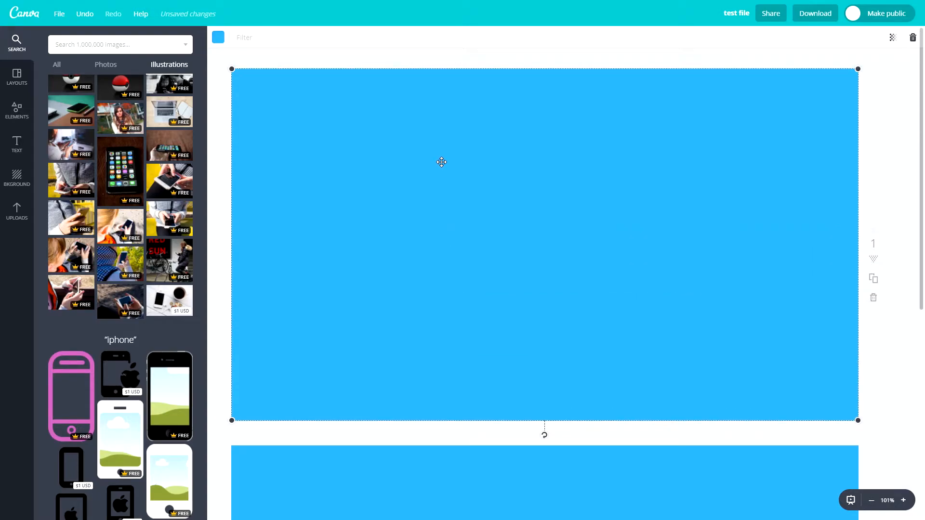
pyautogui.scroll(-8, 382, 178)
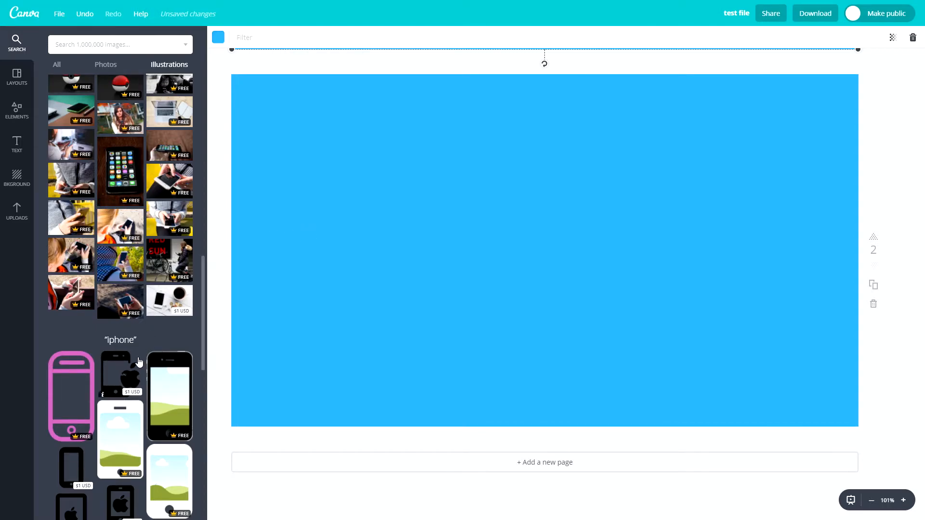
pyautogui.scroll(15, 138, 358)
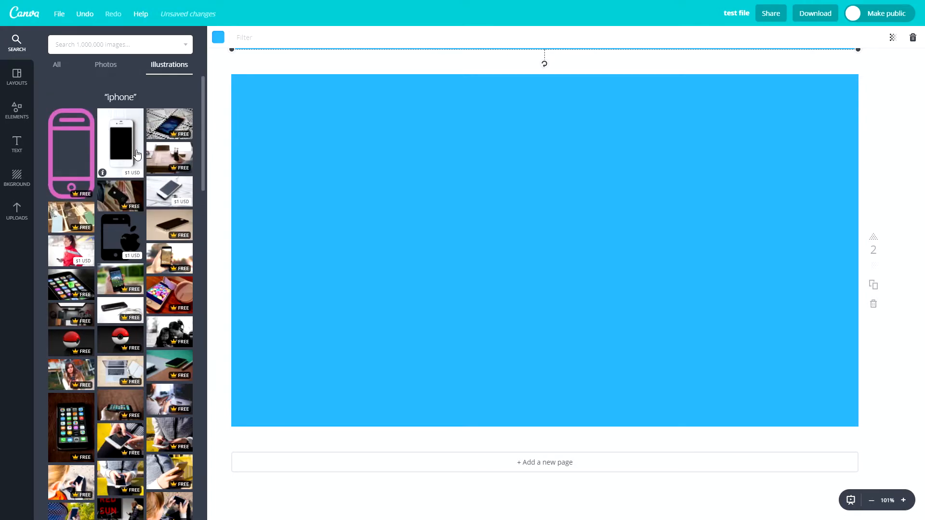